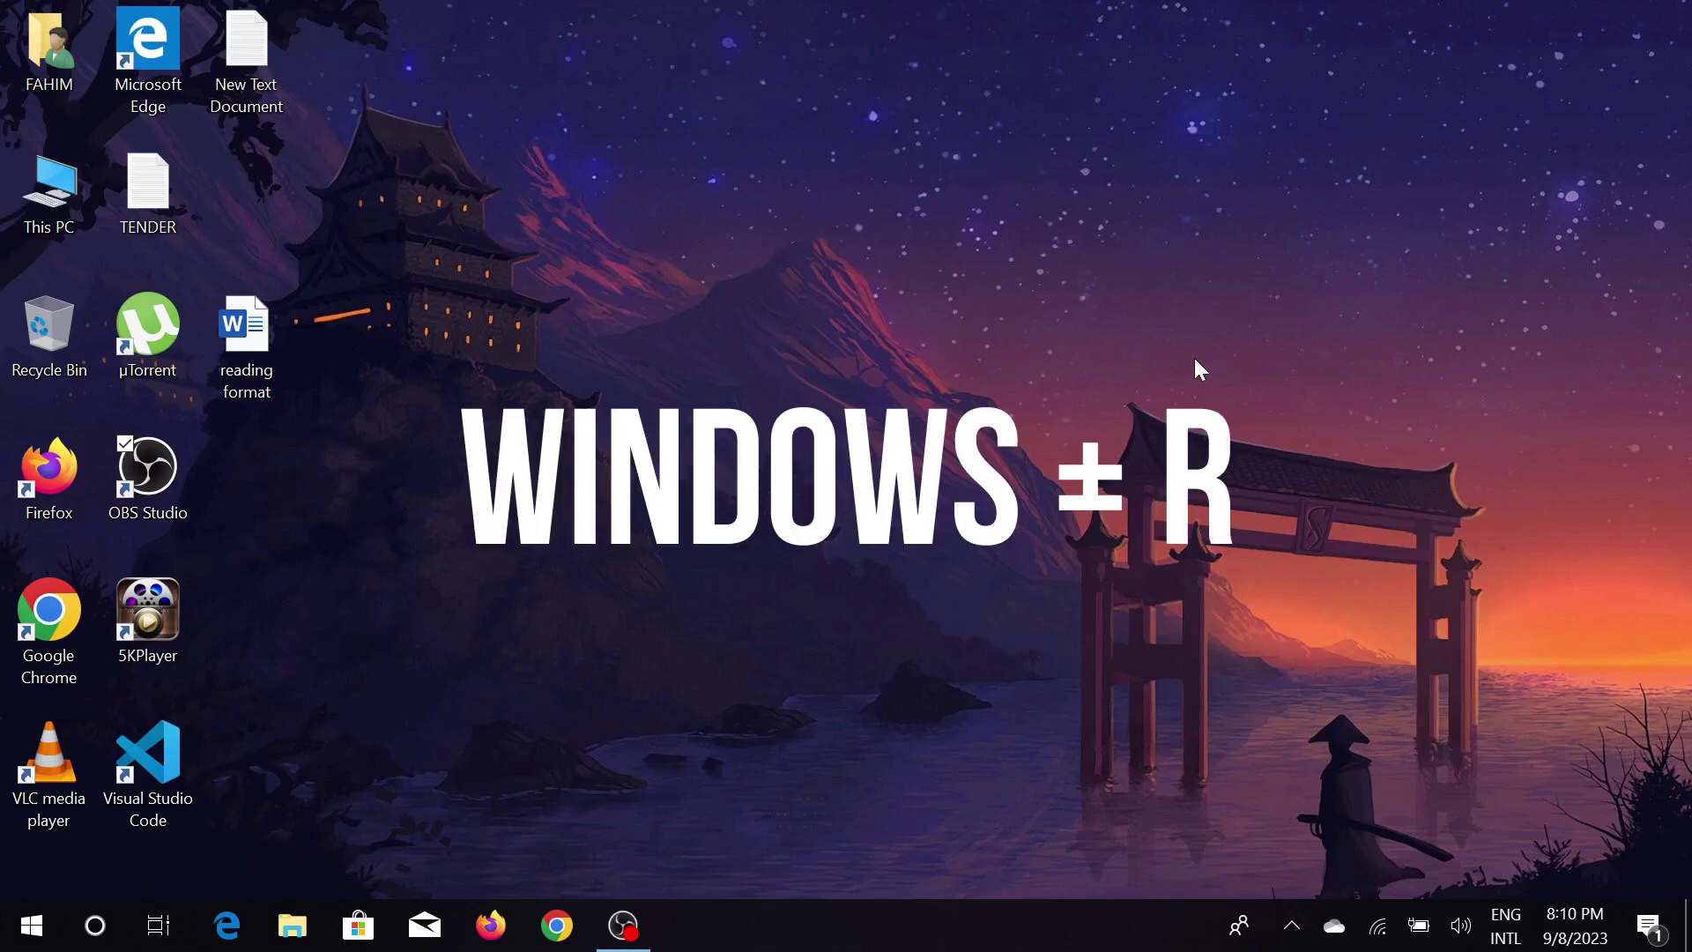
Step: Run 'prefetch' from the Run dialog to open C:\Windows\Prefetch in File Explorer
{"action": "key", "text": "super+r"}
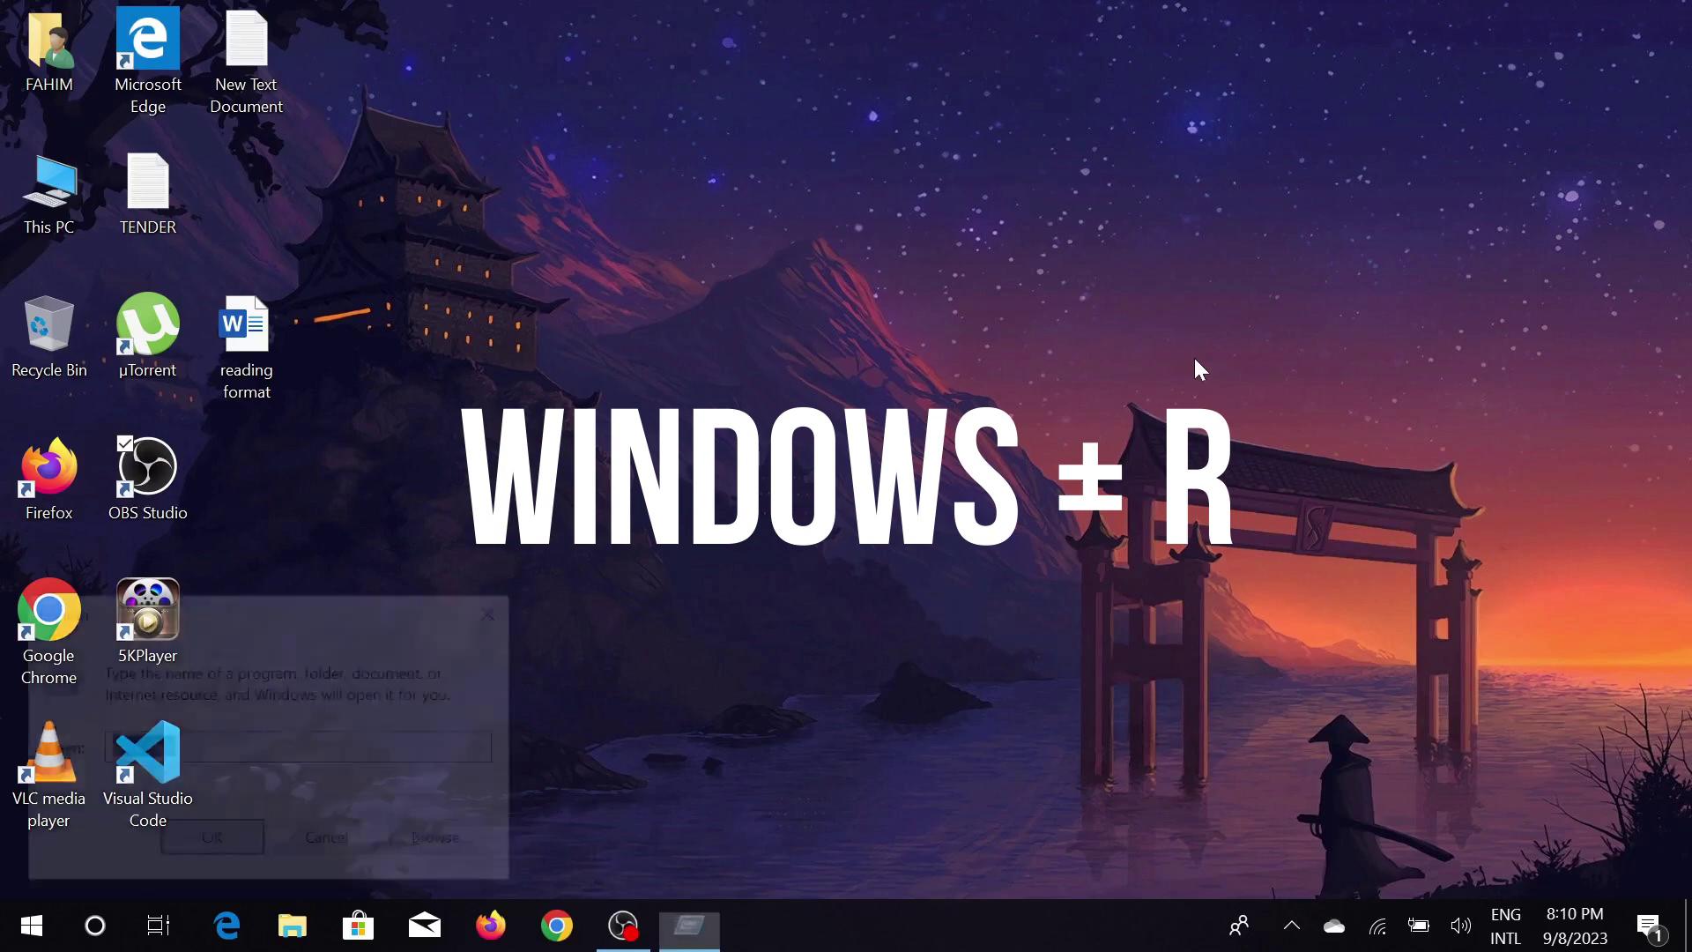
{"action": "key", "text": "BackSpace"}
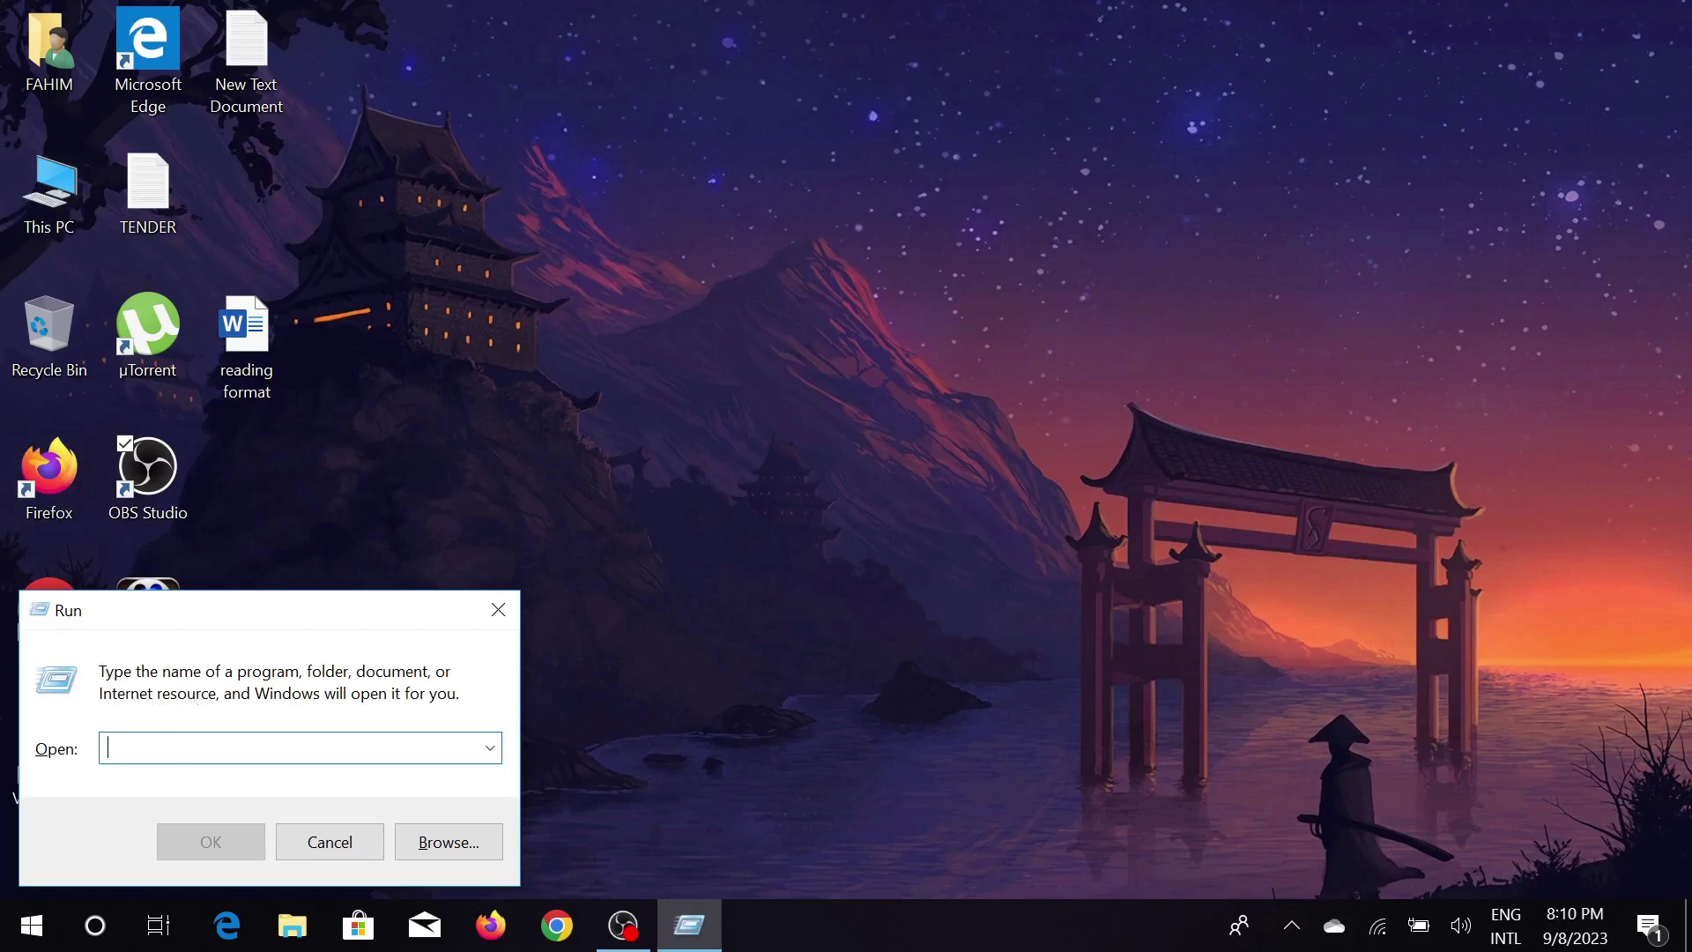
{"action": "type", "text": "pr"}
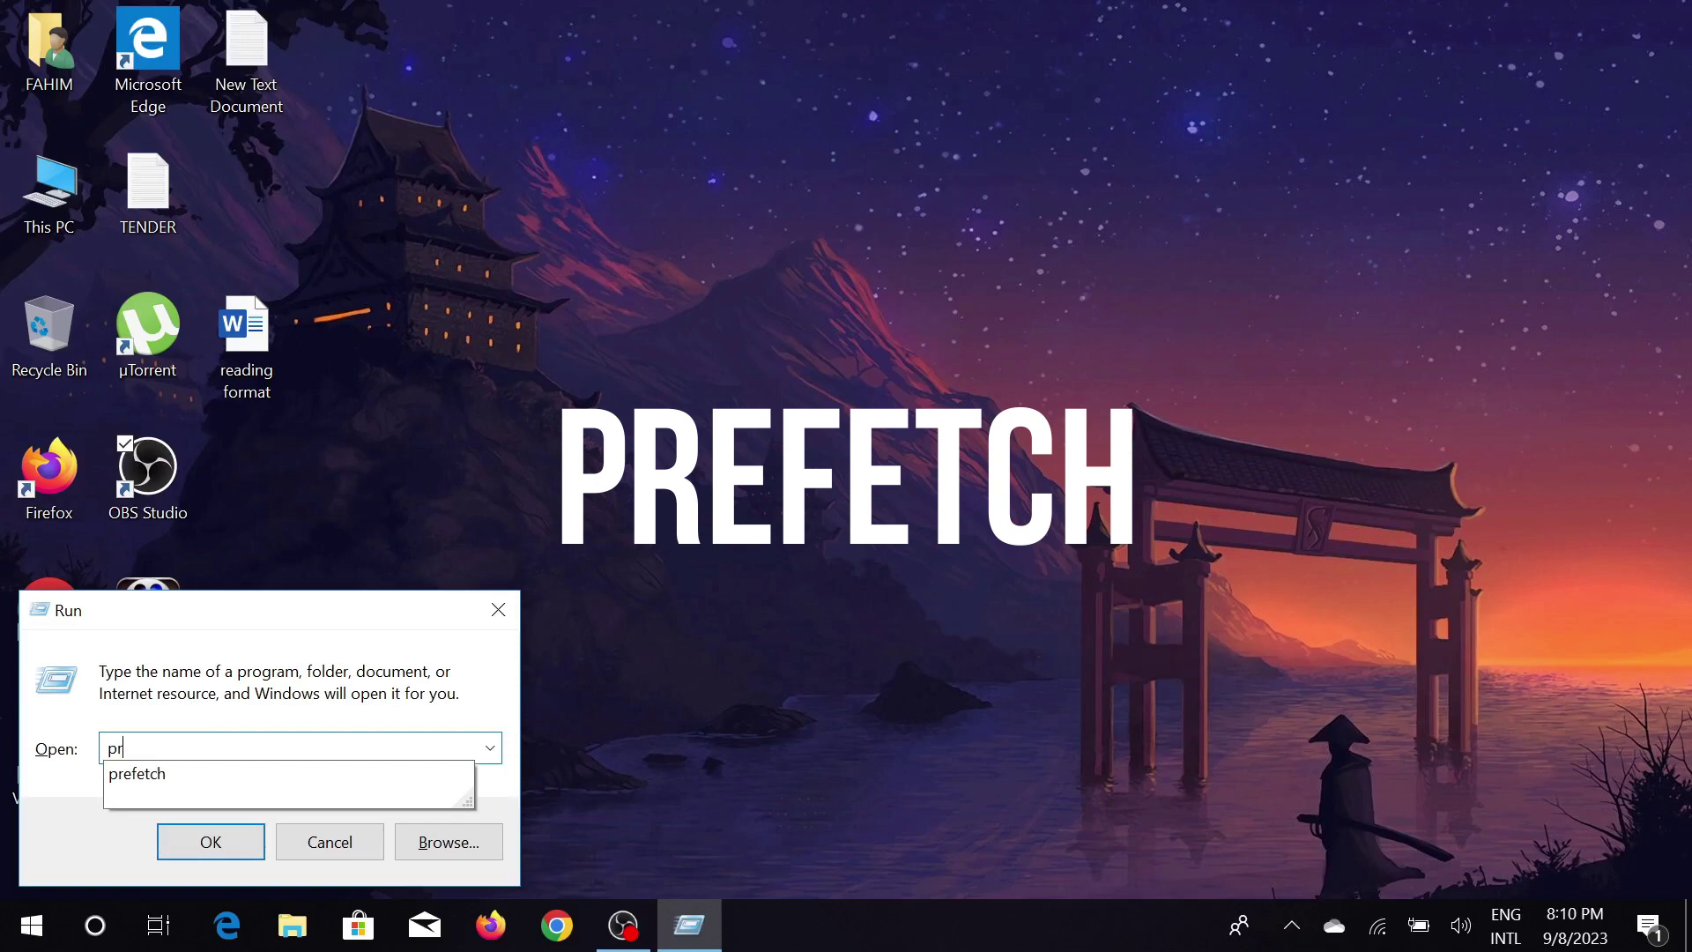
{"action": "type", "text": "e"}
{"action": "key", "text": "Down"}
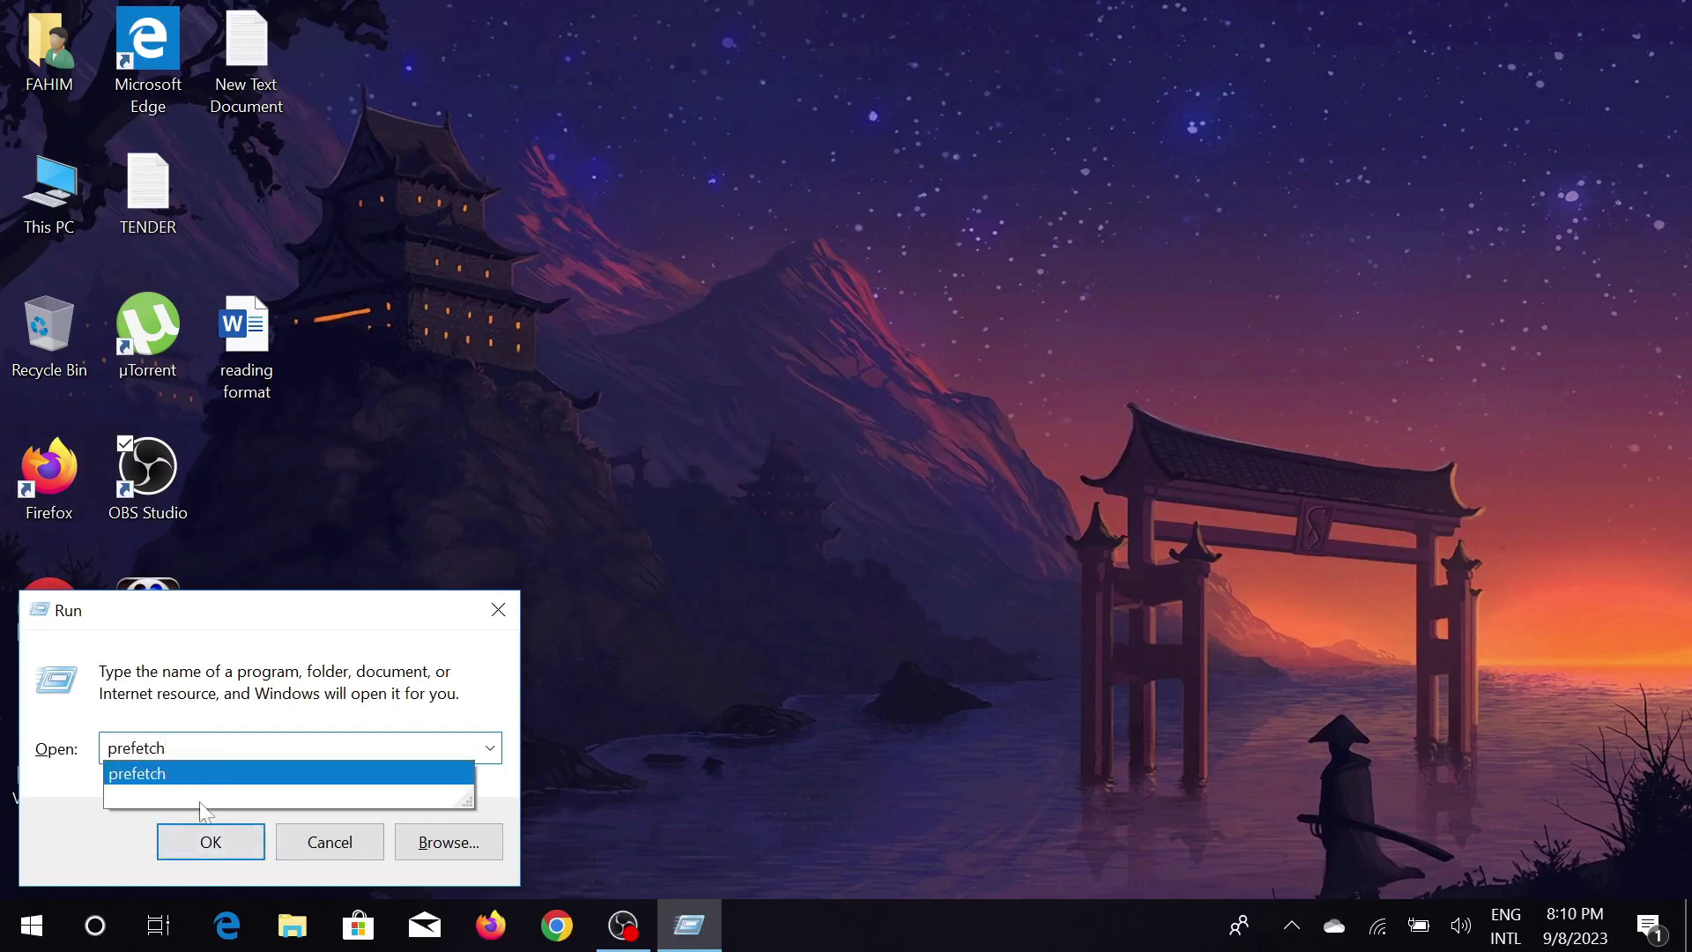
{"action": "left_click", "coordinate": [204, 837]}
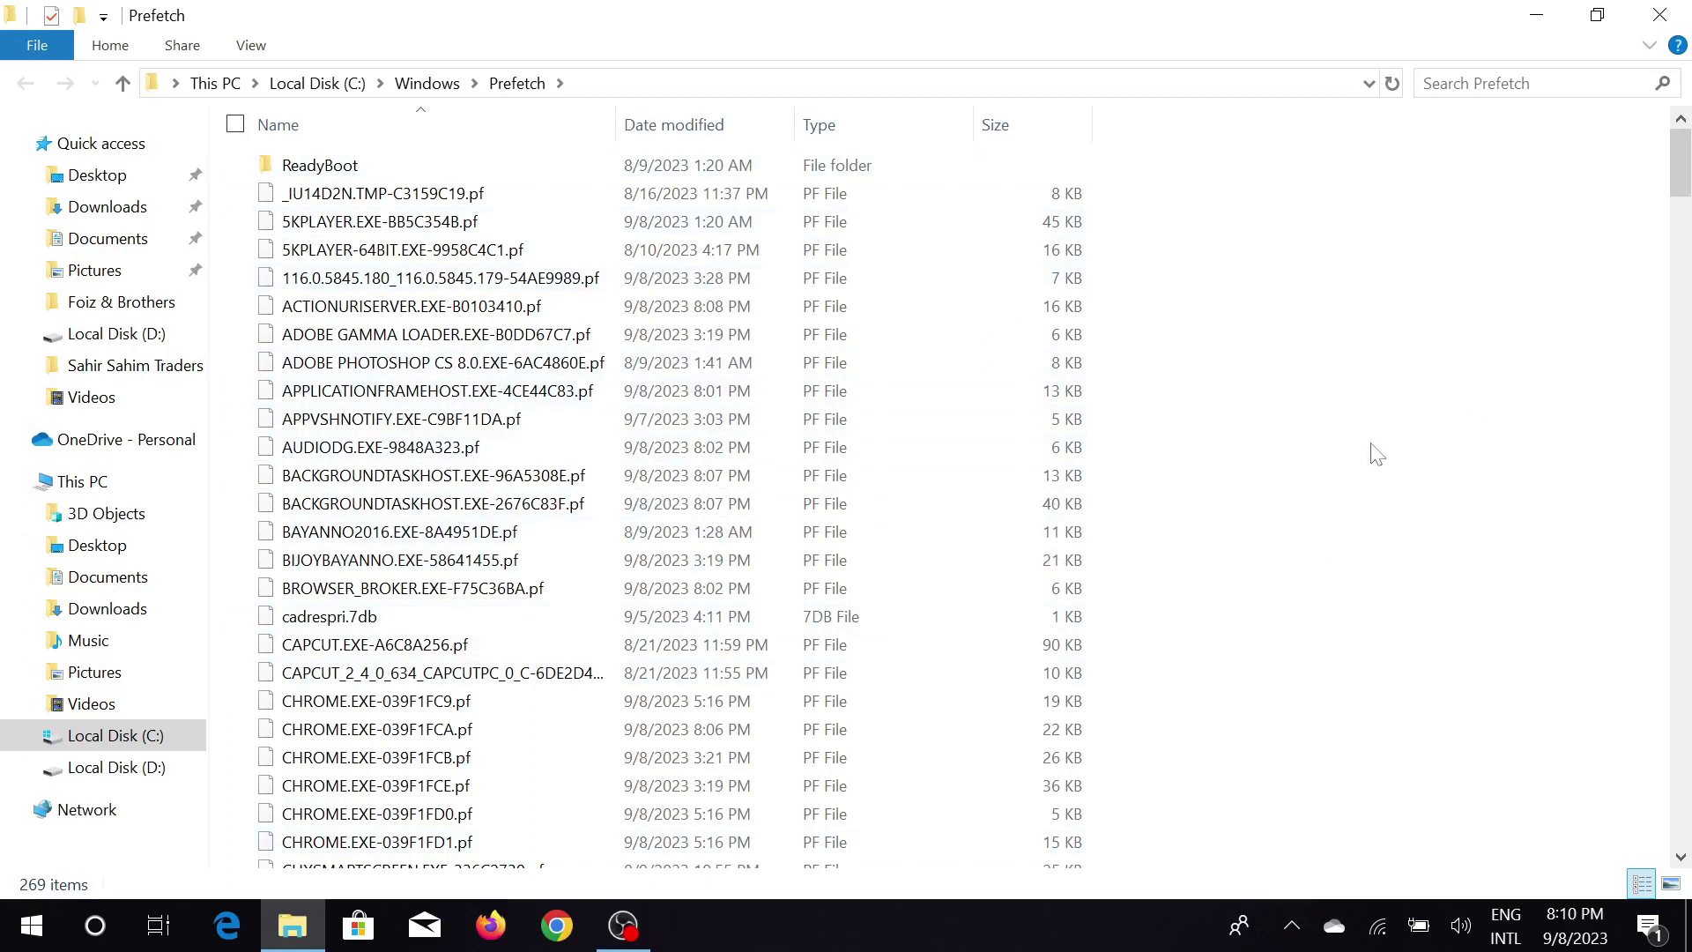
Step: Permanently delete all 269 Prefetch items, skipping the in-use PfPre_98cceafd file, and close the window
{"action": "key", "text": "ctrl+a"}
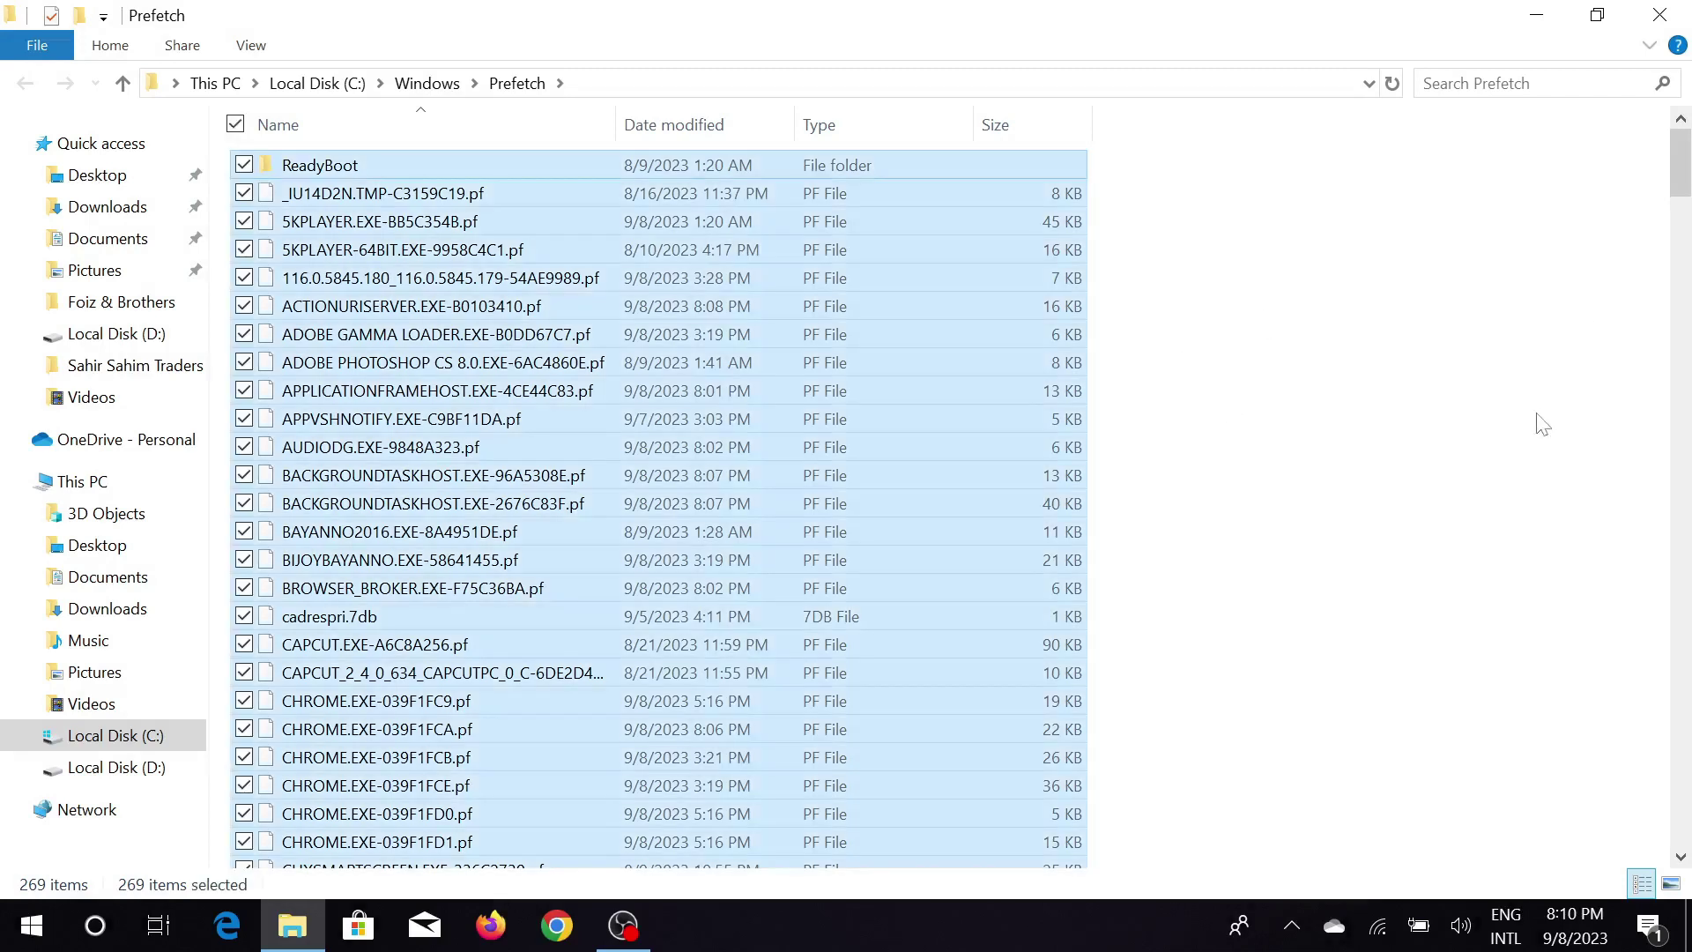
{"action": "key", "text": "shift+Delete"}
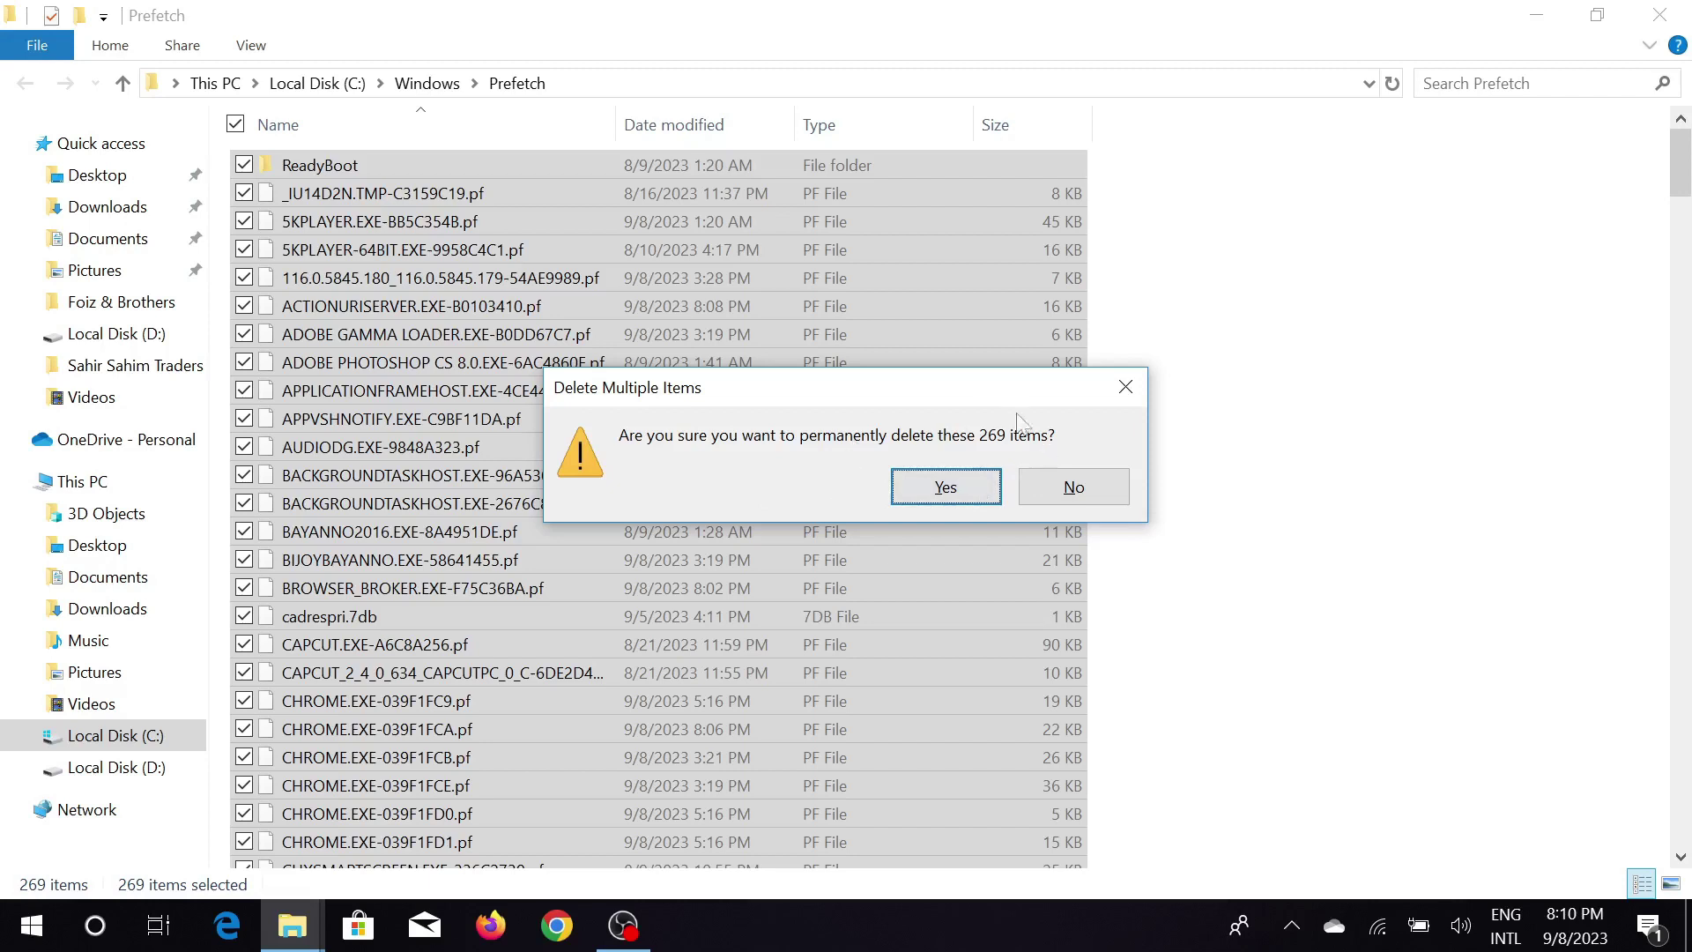
{"action": "left_click", "coordinate": [958, 487]}
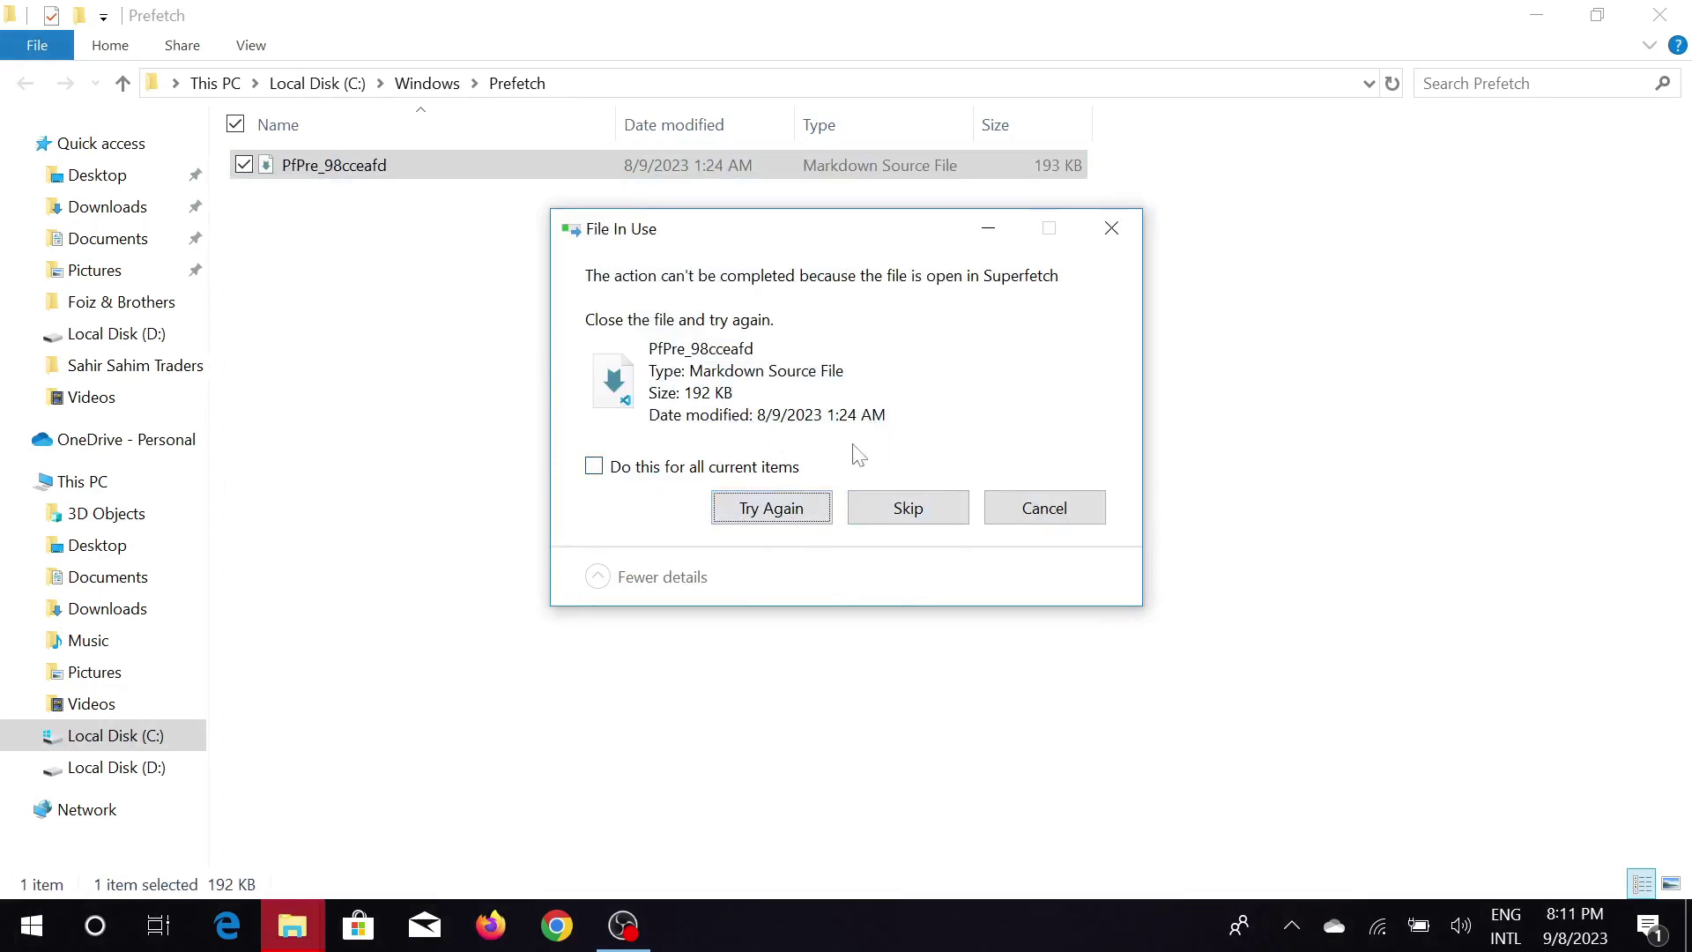
{"action": "left_click", "coordinate": [939, 518]}
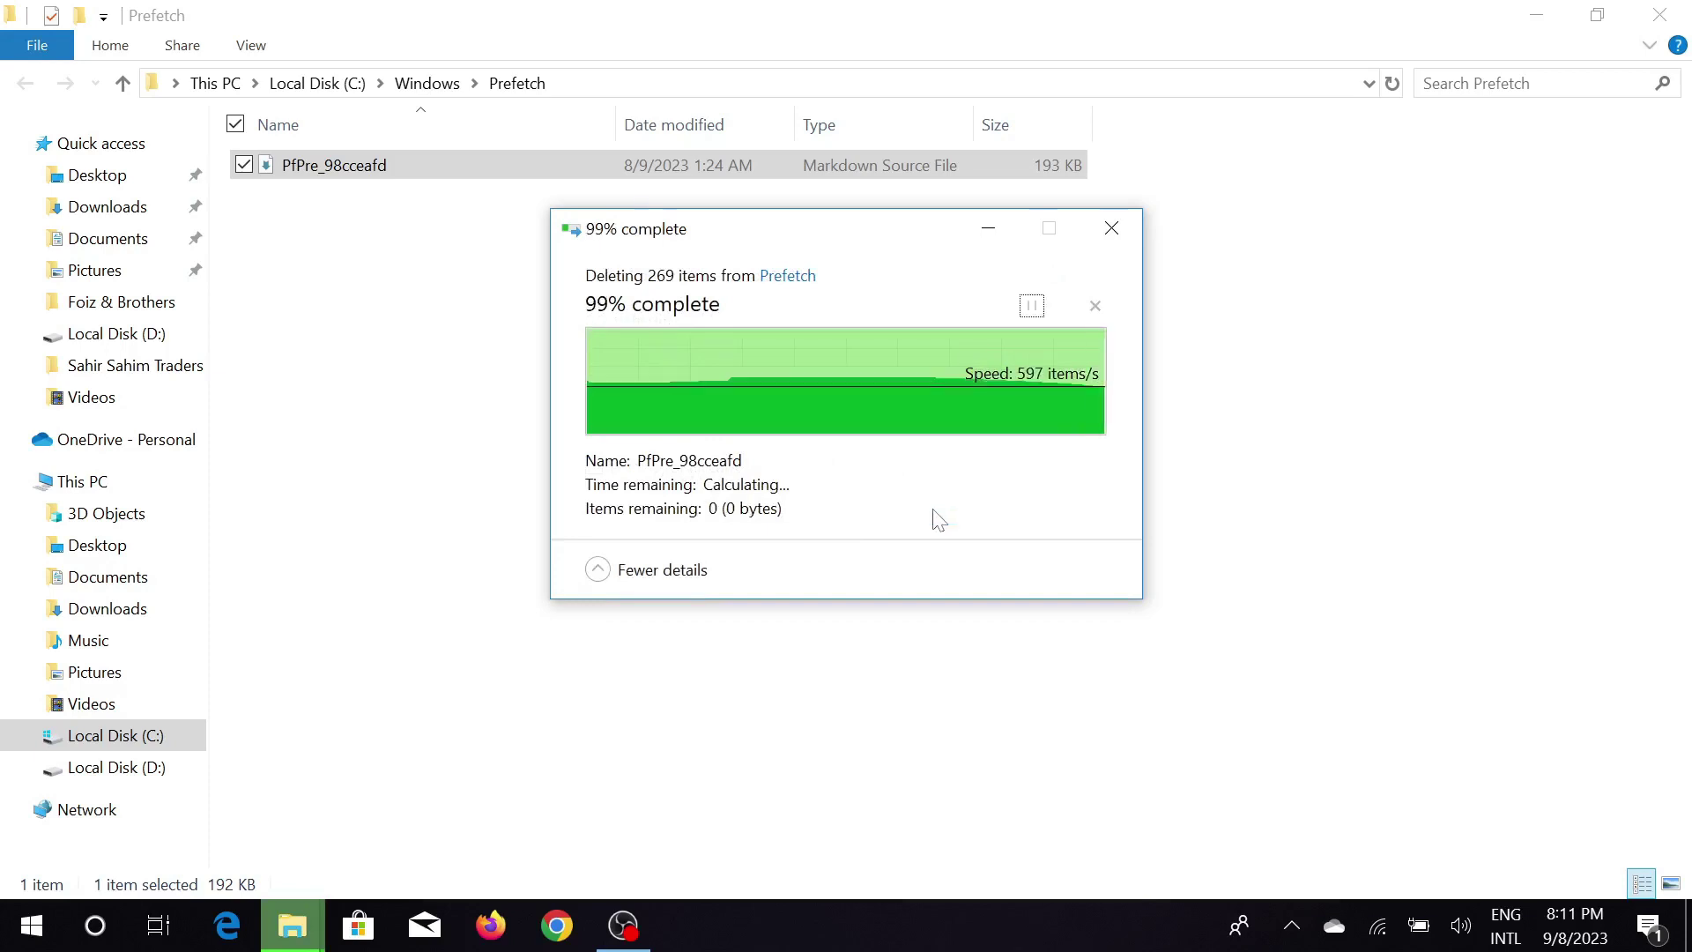
{"action": "left_click", "coordinate": [1668, 12]}
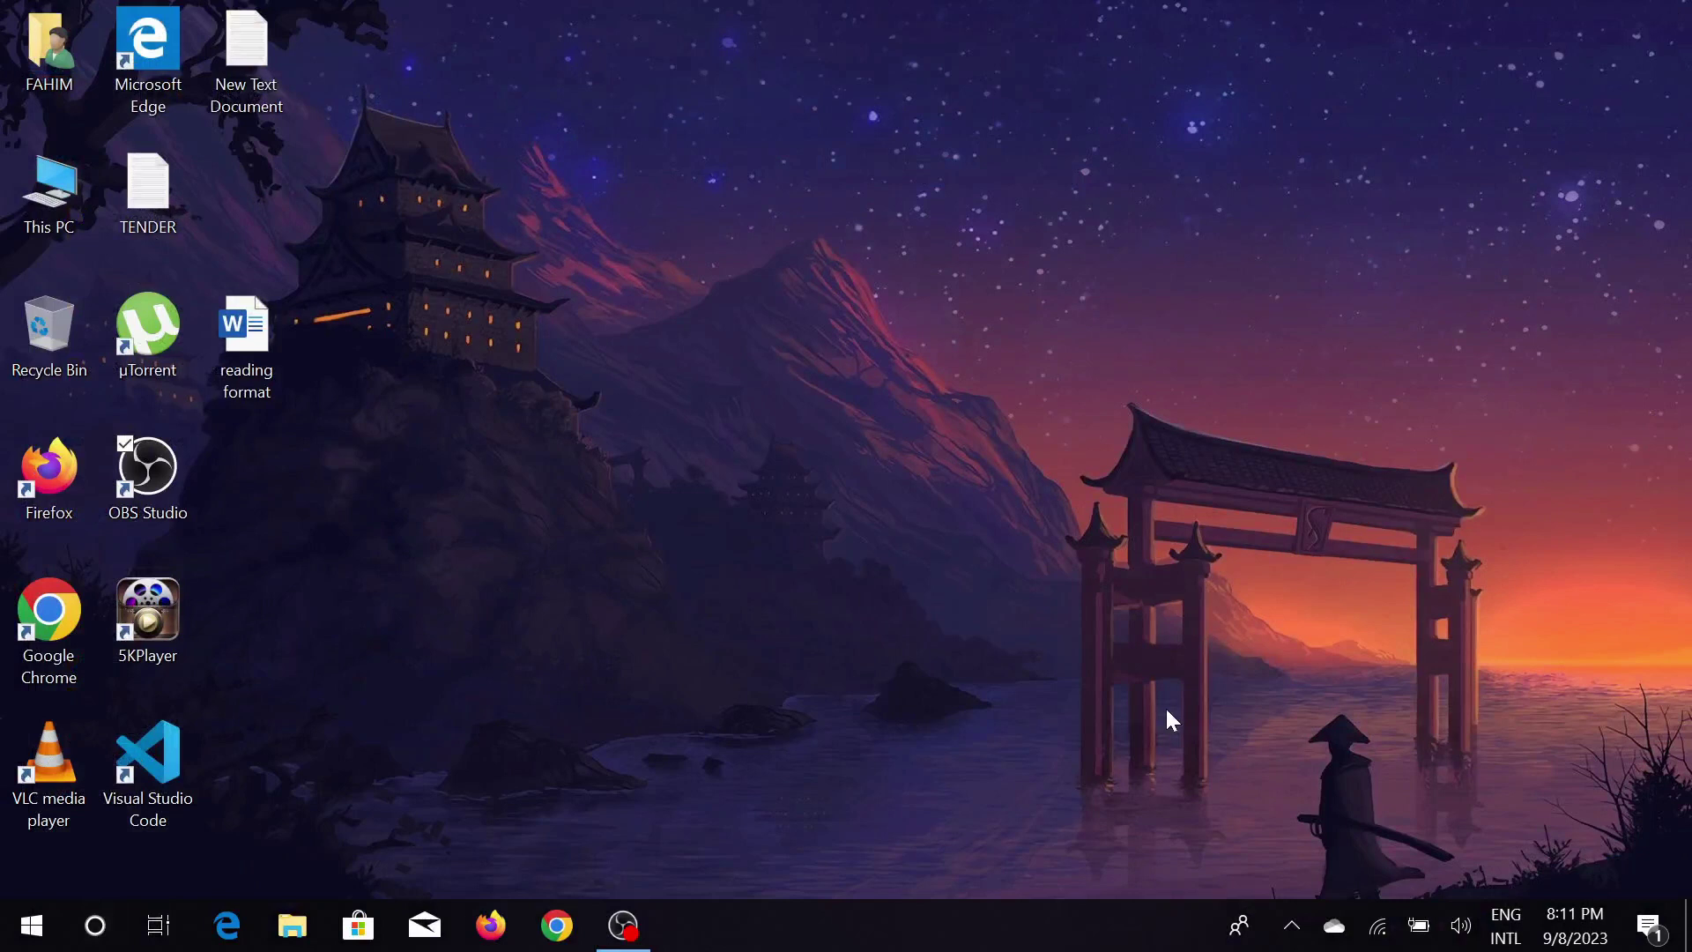
Step: Run 'temp' from the Run dialog to open C:\Windows\Temp and its 112 items
{"action": "key", "text": "super+r"}
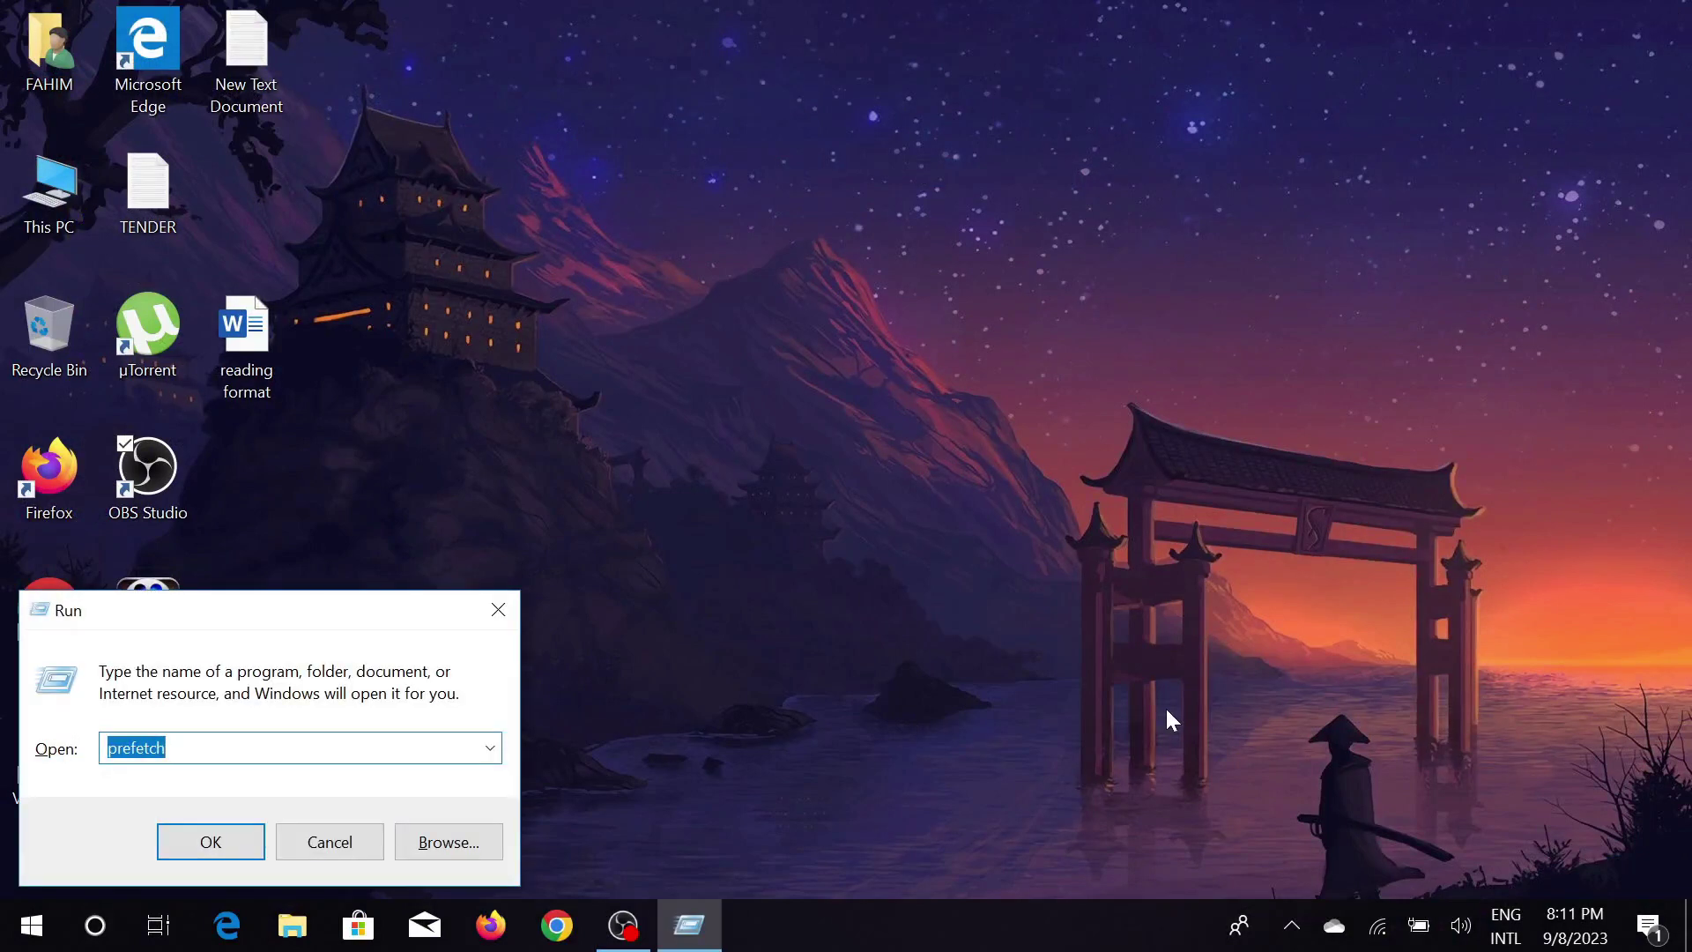
{"action": "key", "text": "BackSpace"}
{"action": "type", "text": "te"}
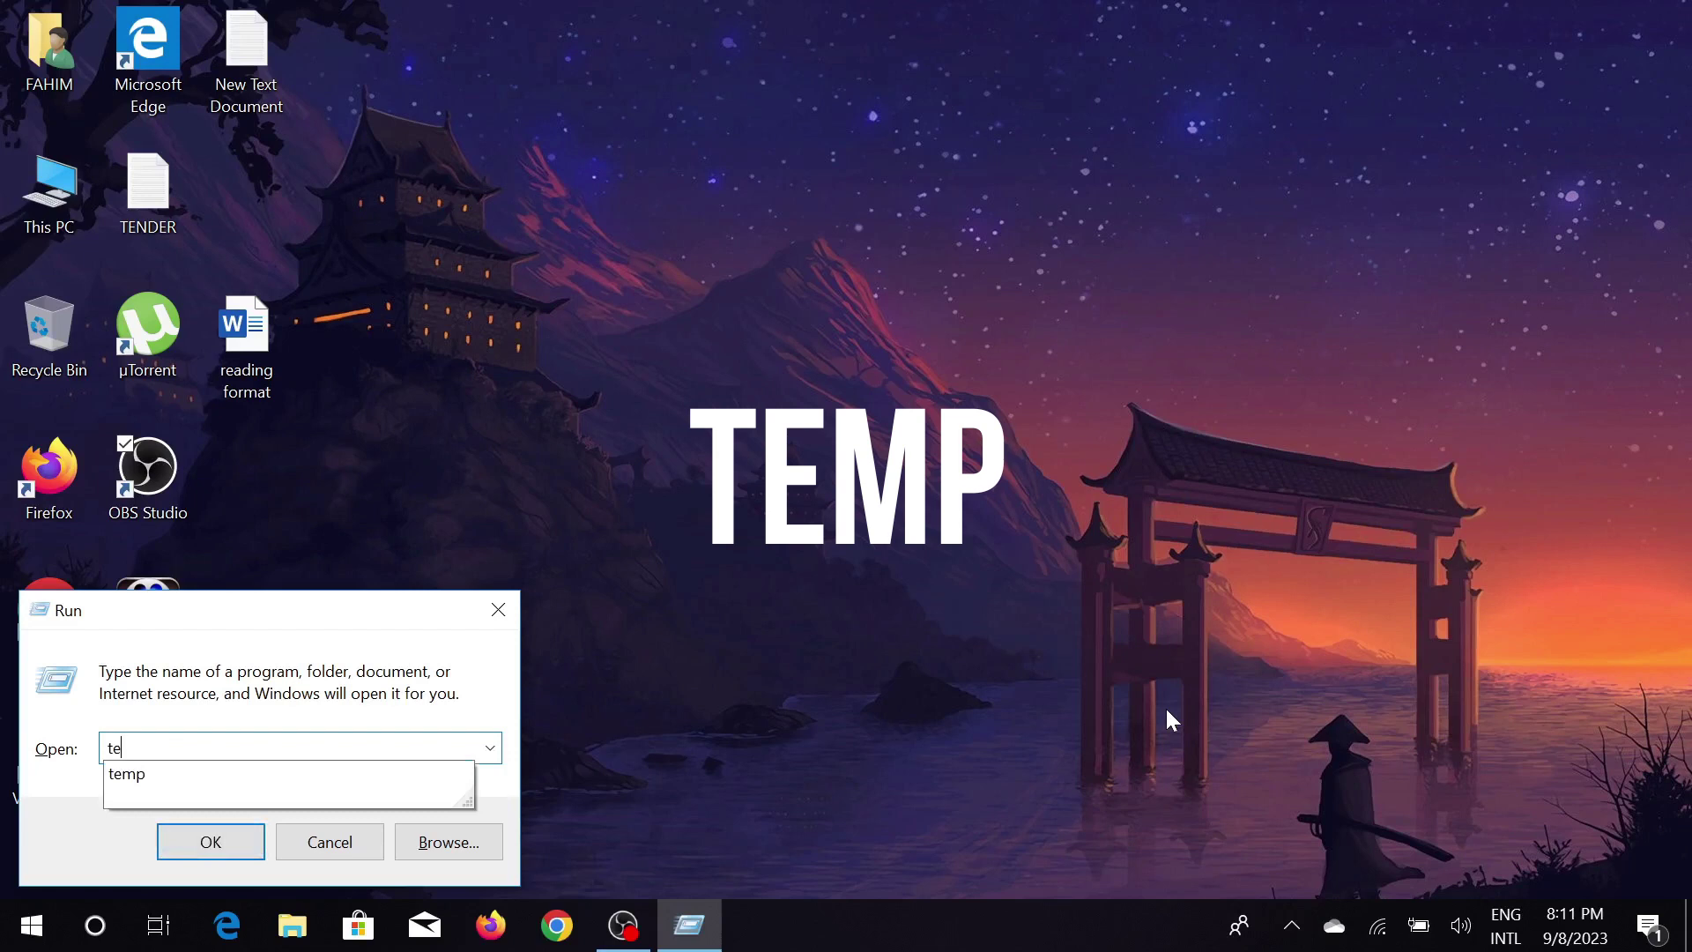
{"action": "type", "text": "mp"}
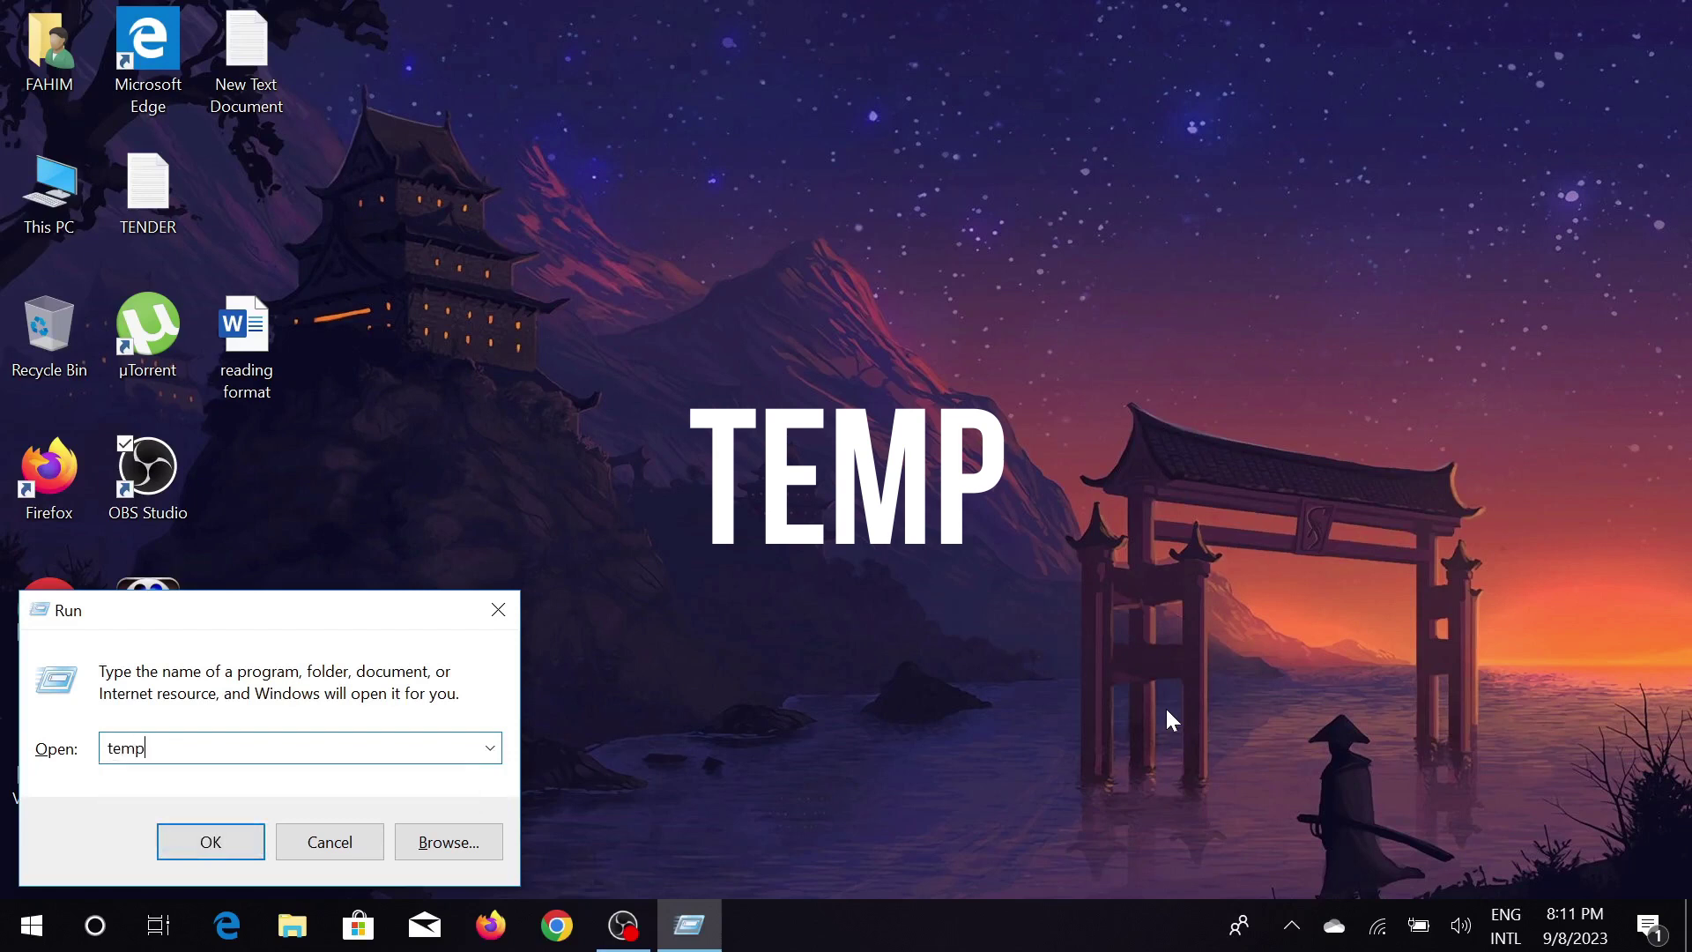
{"action": "left_click", "coordinate": [212, 844]}
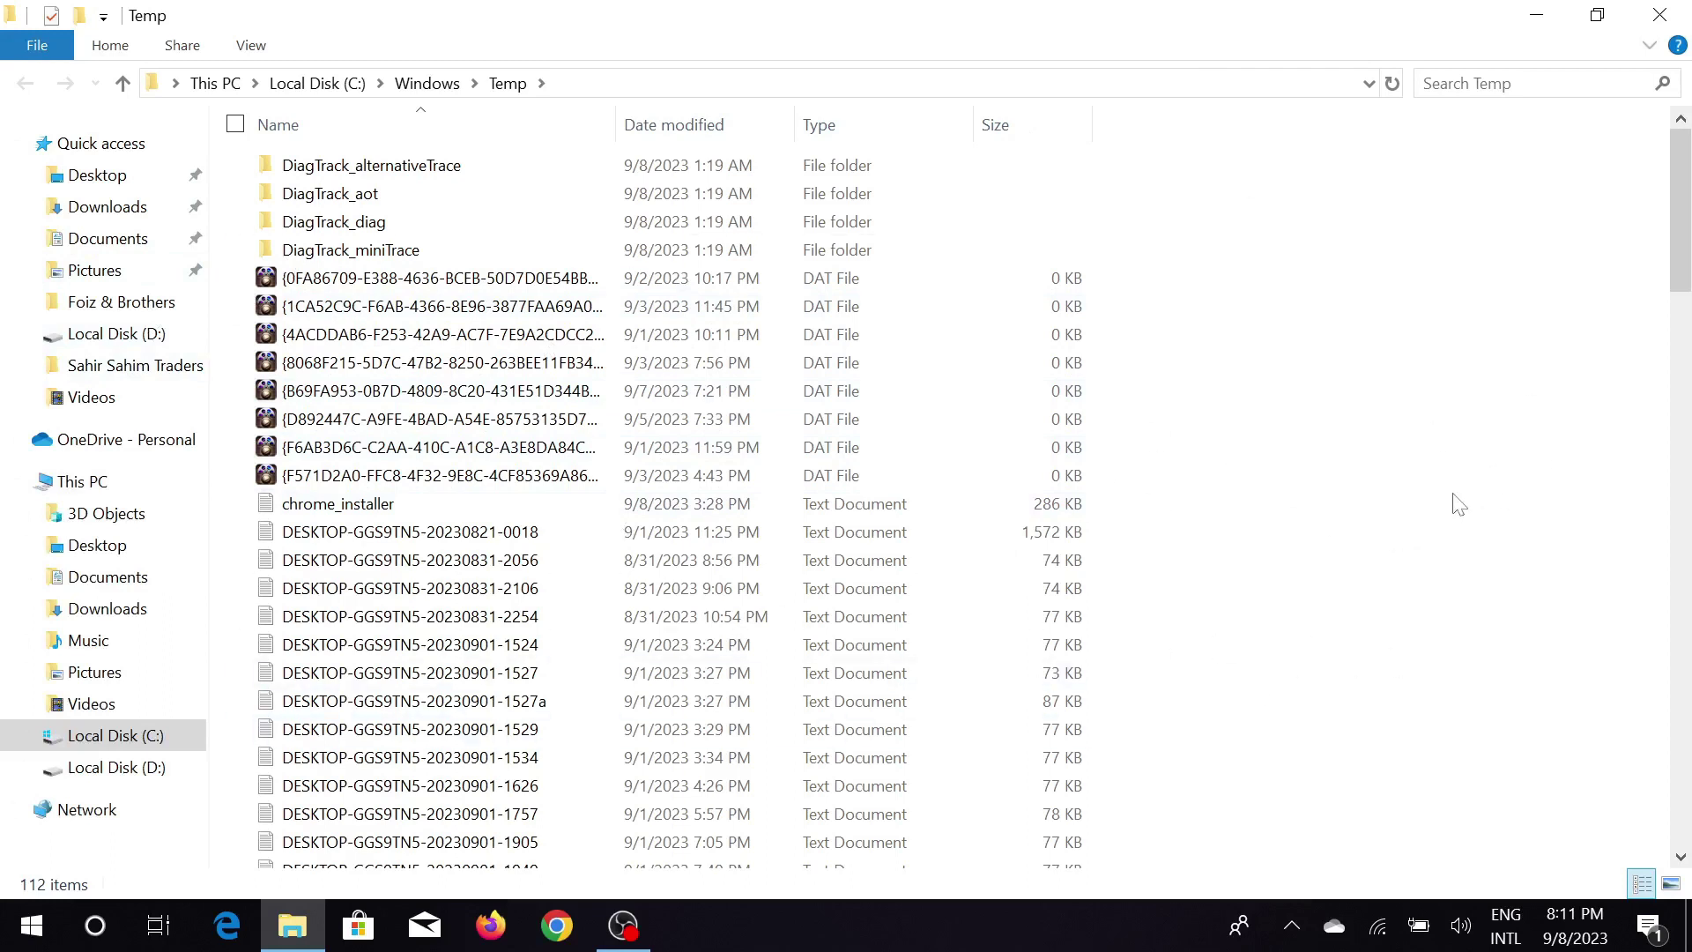
Step: Permanently delete all 112 Windows Temp items, skipping the in-use log file, and close the window
{"action": "key", "text": "ctrl+a"}
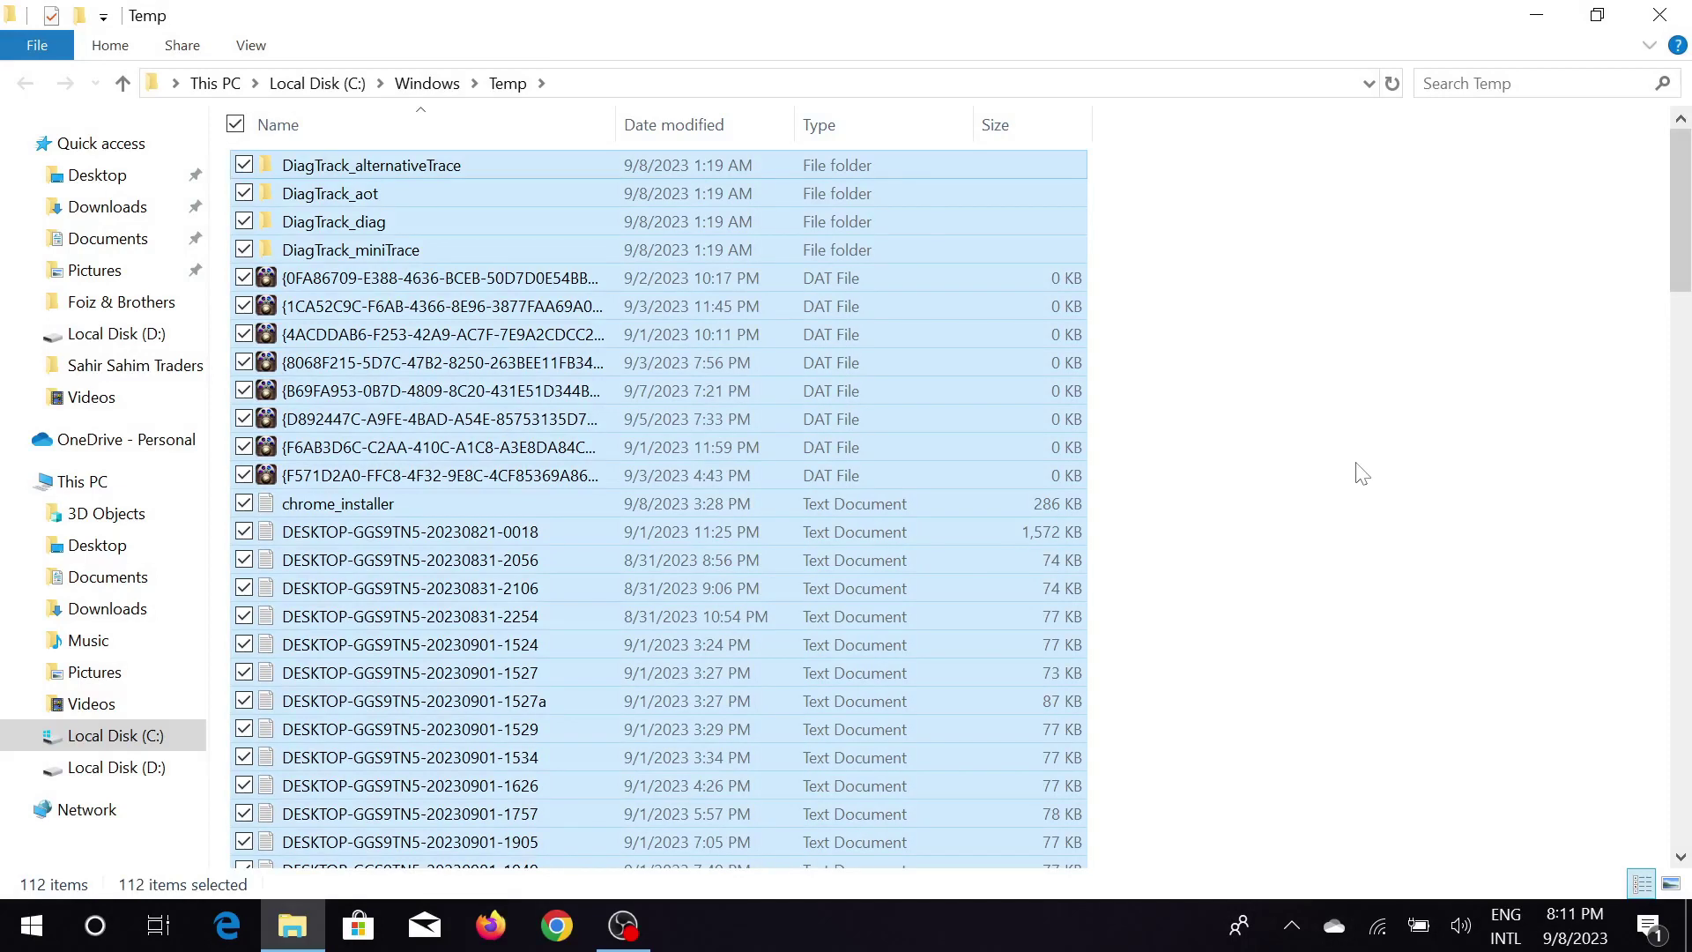
{"action": "key", "text": "shift+Delete"}
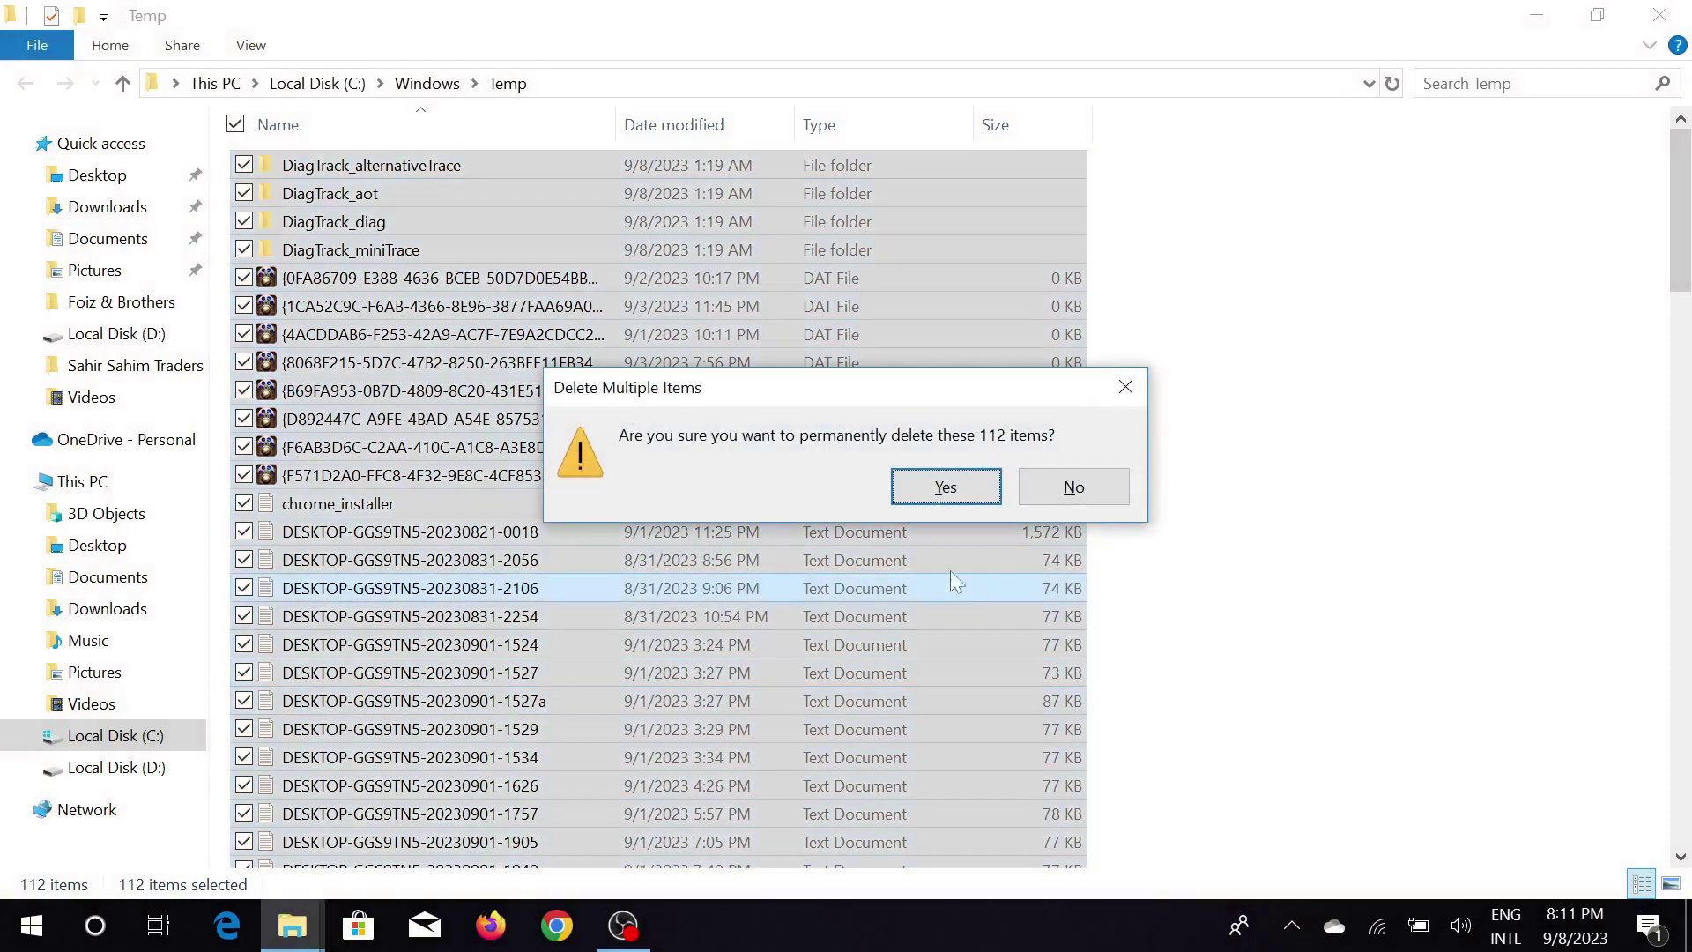
{"action": "left_click", "coordinate": [964, 496]}
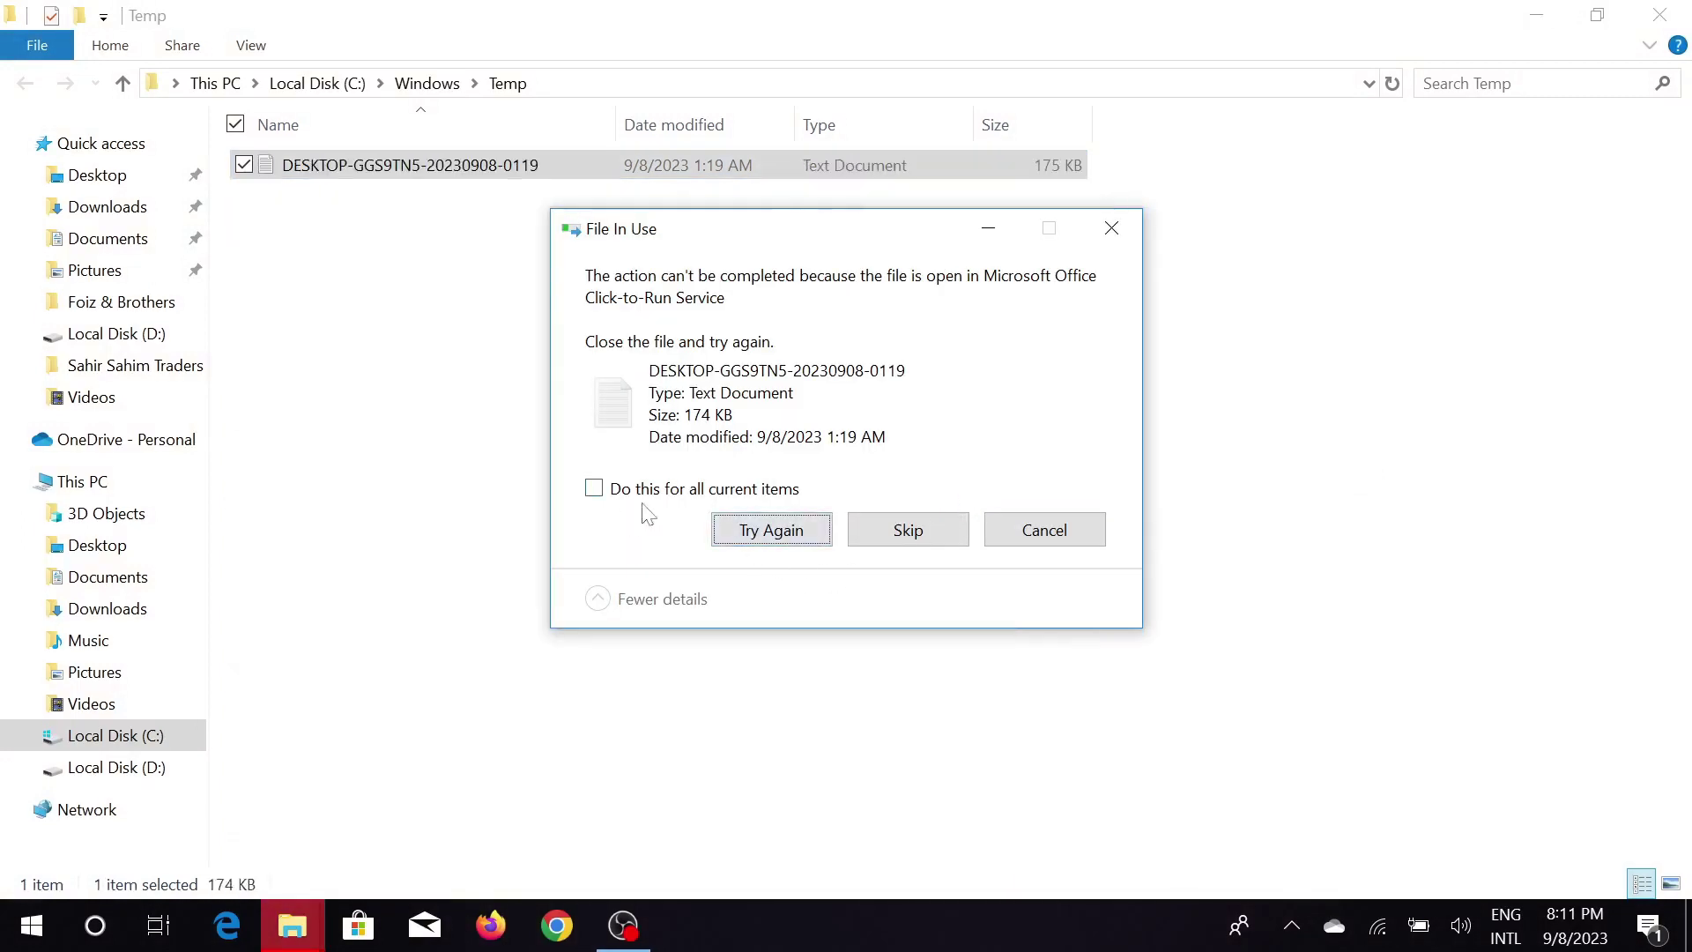
{"action": "left_click", "coordinate": [942, 526]}
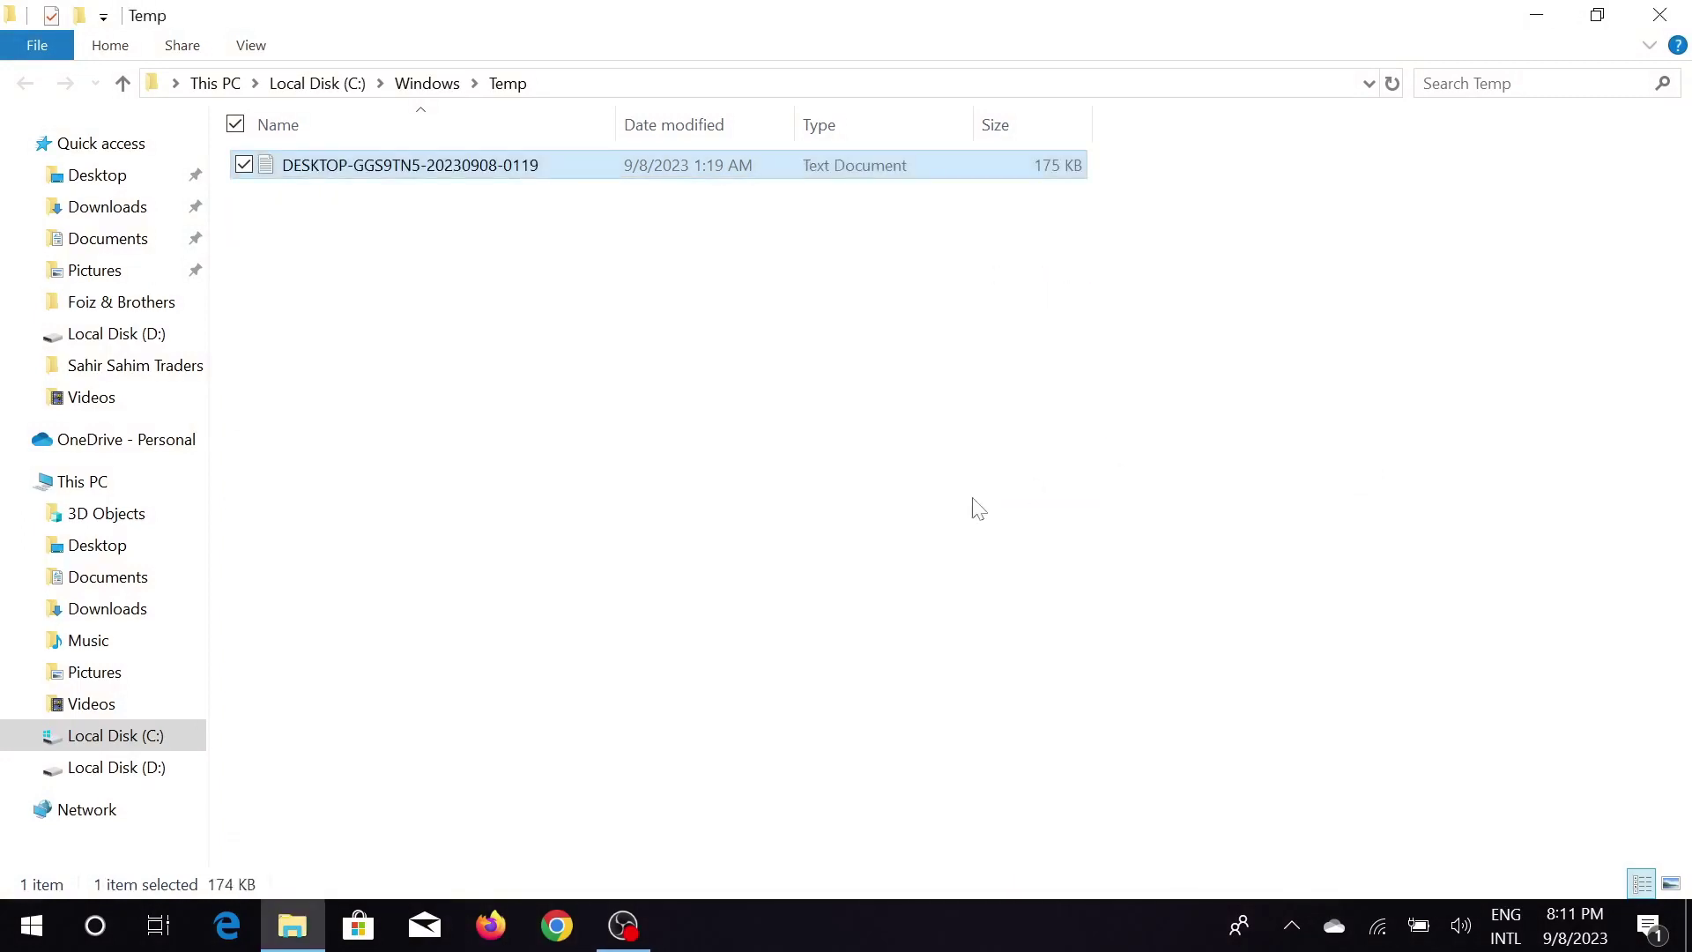
{"action": "left_click", "coordinate": [1659, 14]}
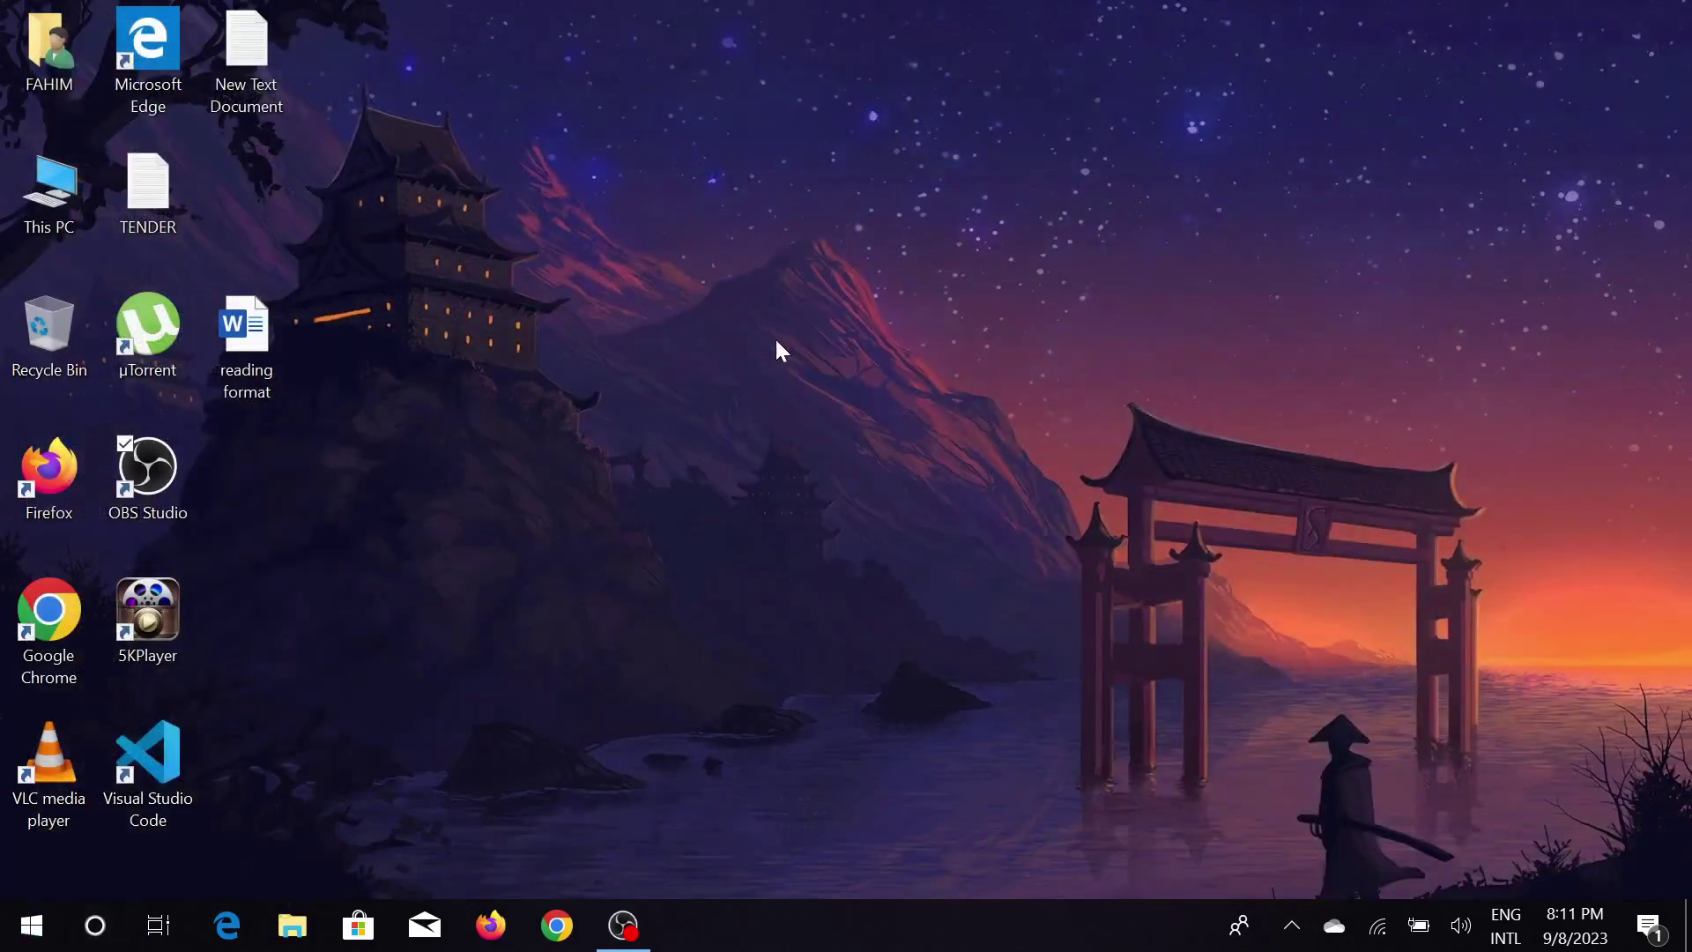
Step: Run '%temp%' to open the user's AppData\Local\Temp folder with its 193 items
{"action": "key", "text": "super+r"}
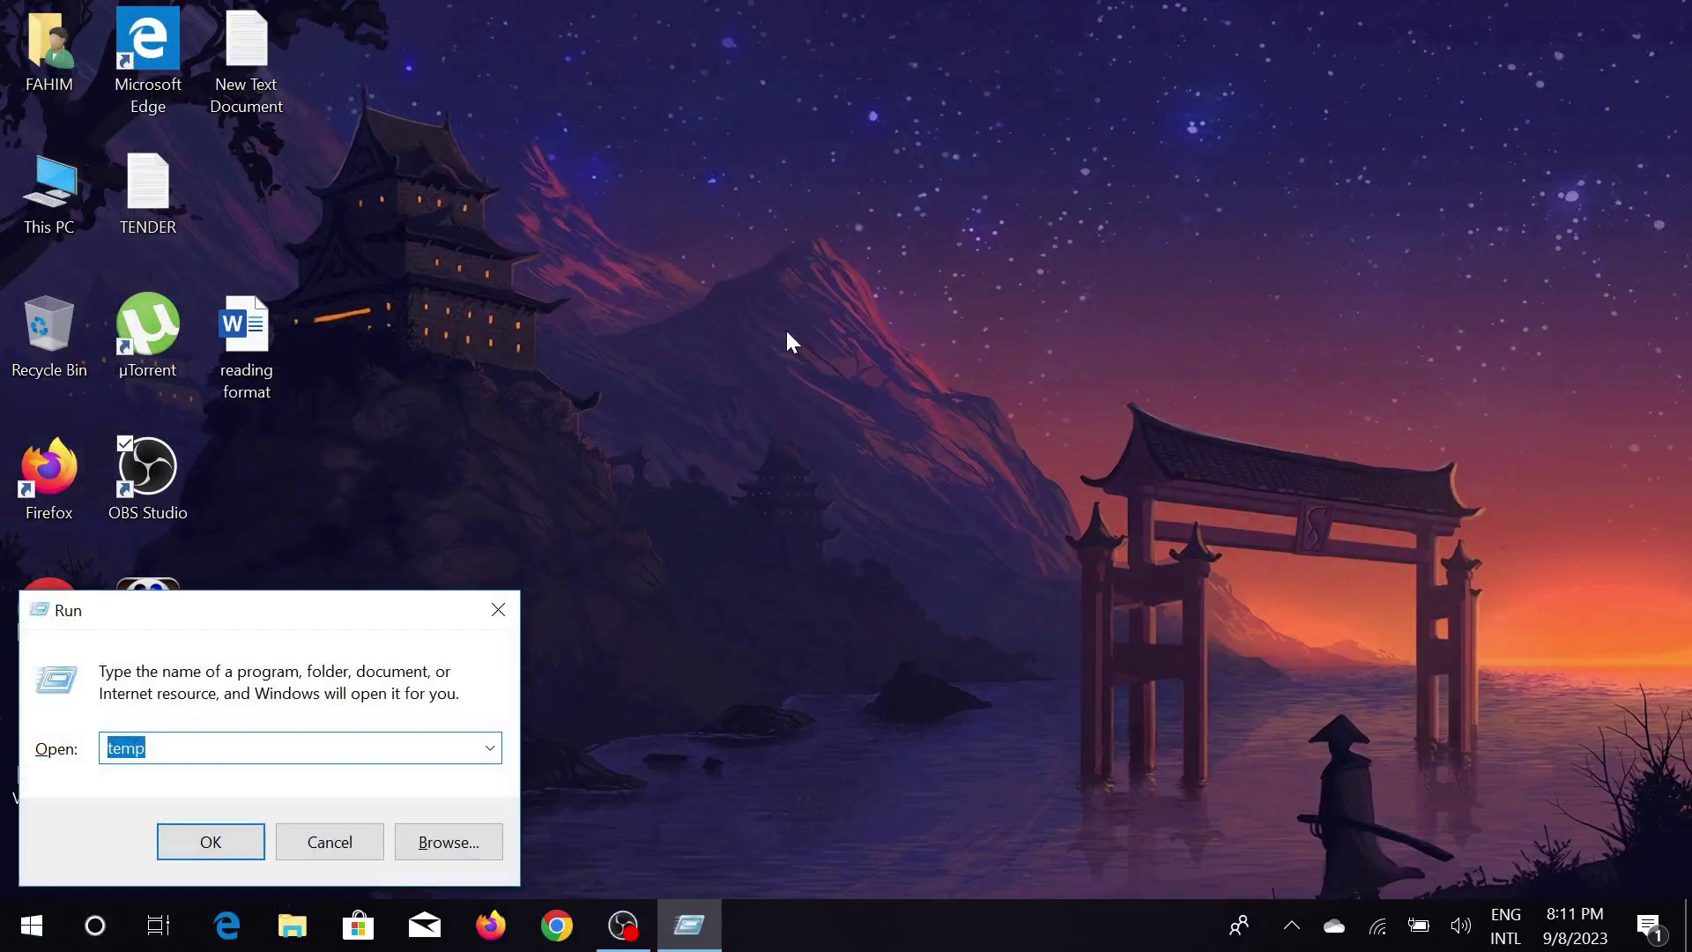
{"action": "key", "text": "BackSpace"}
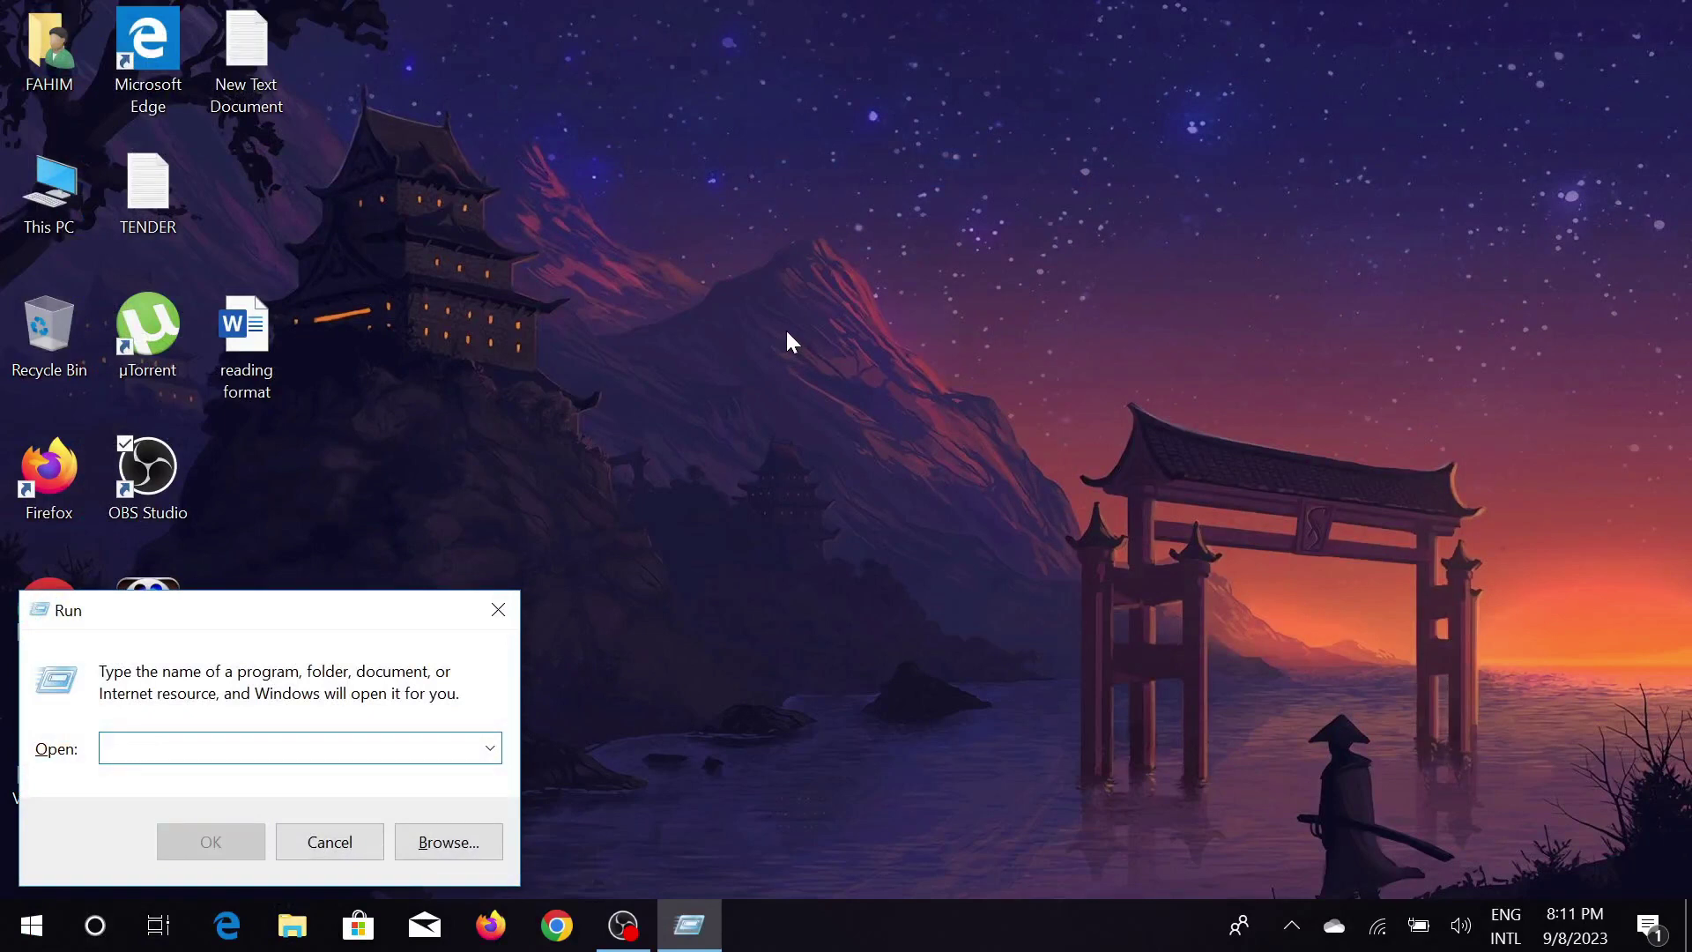
{"action": "type", "text": "%"}
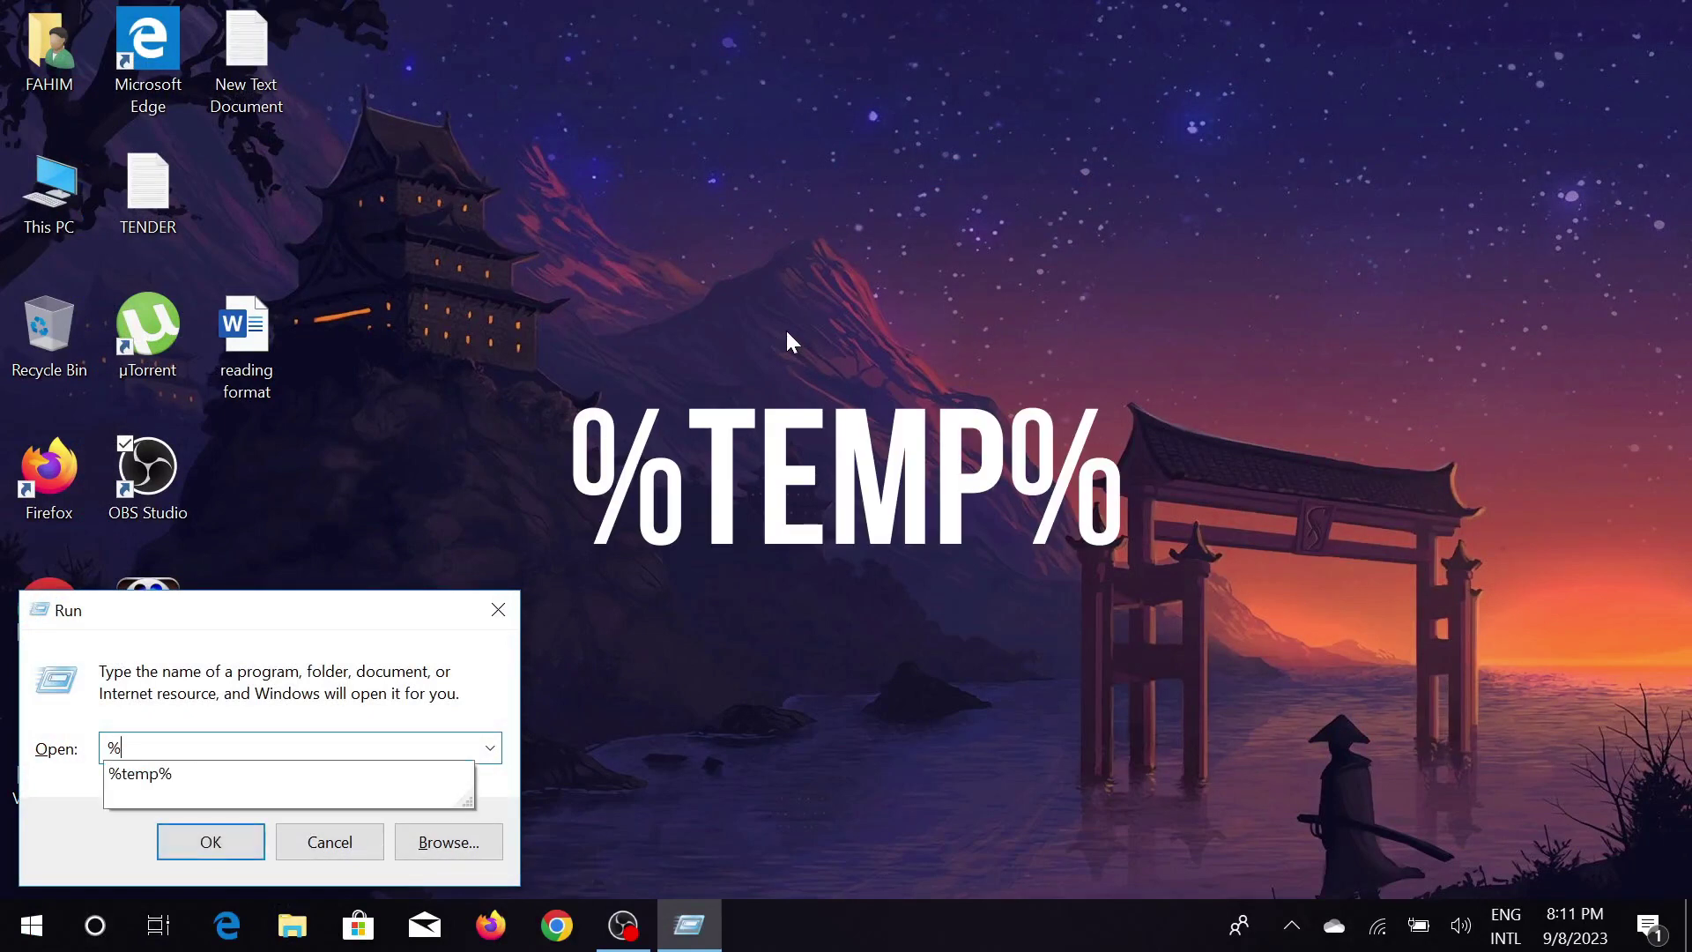
{"action": "type", "text": "temp%"}
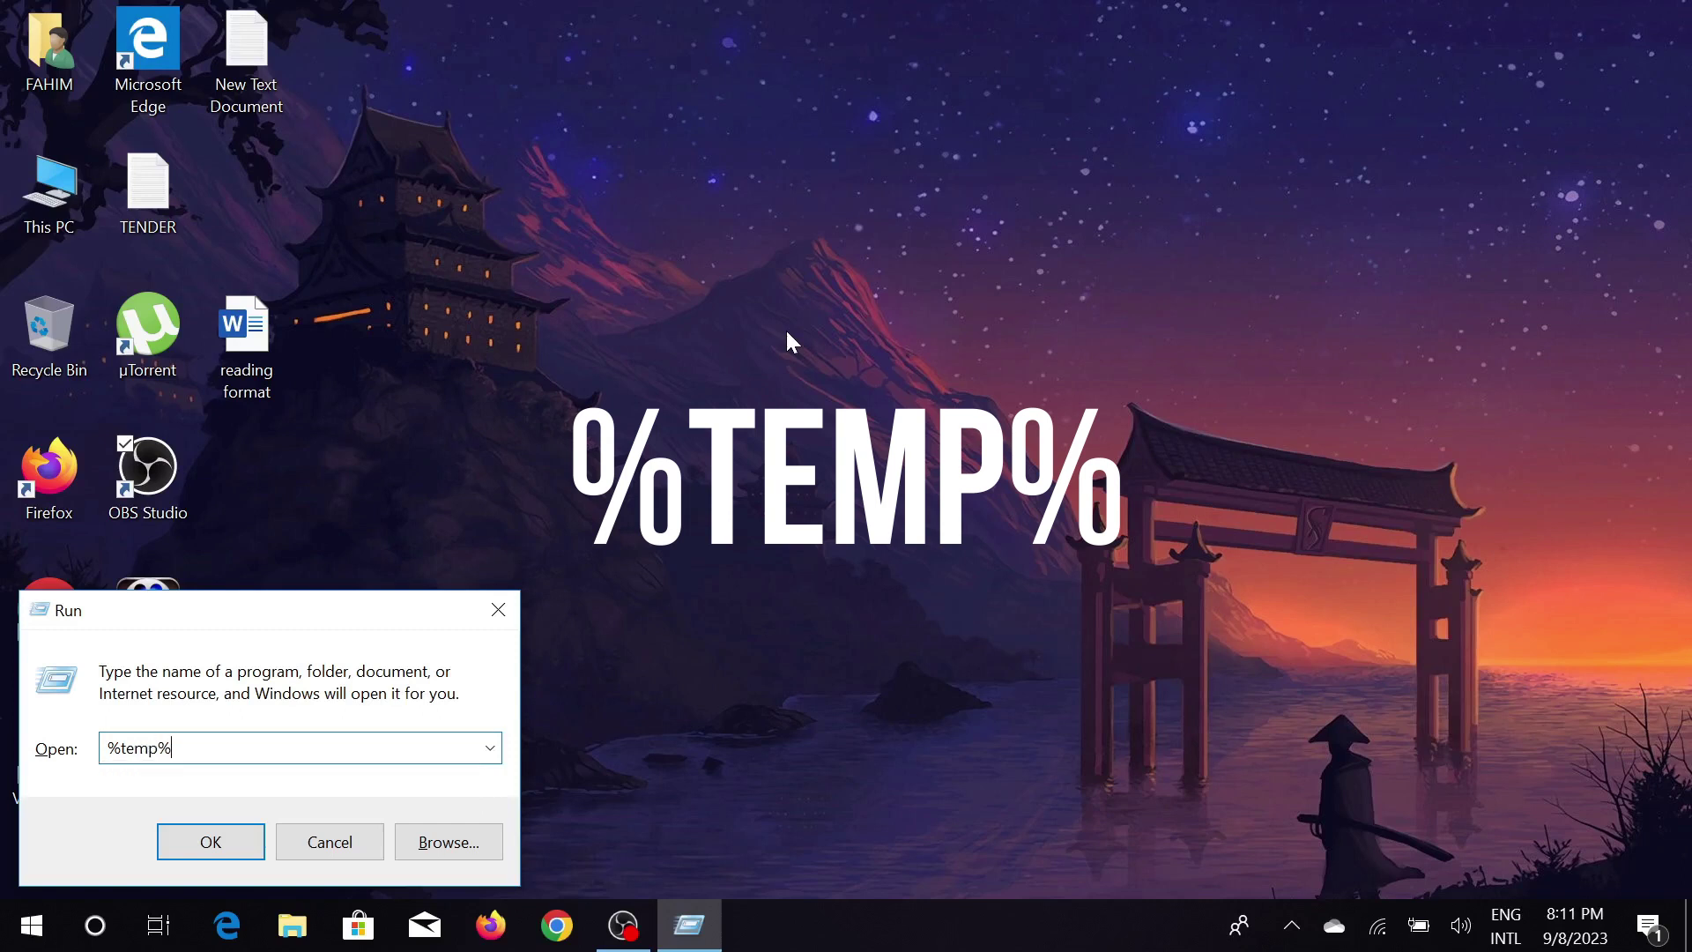
{"action": "left_click", "coordinate": [212, 839]}
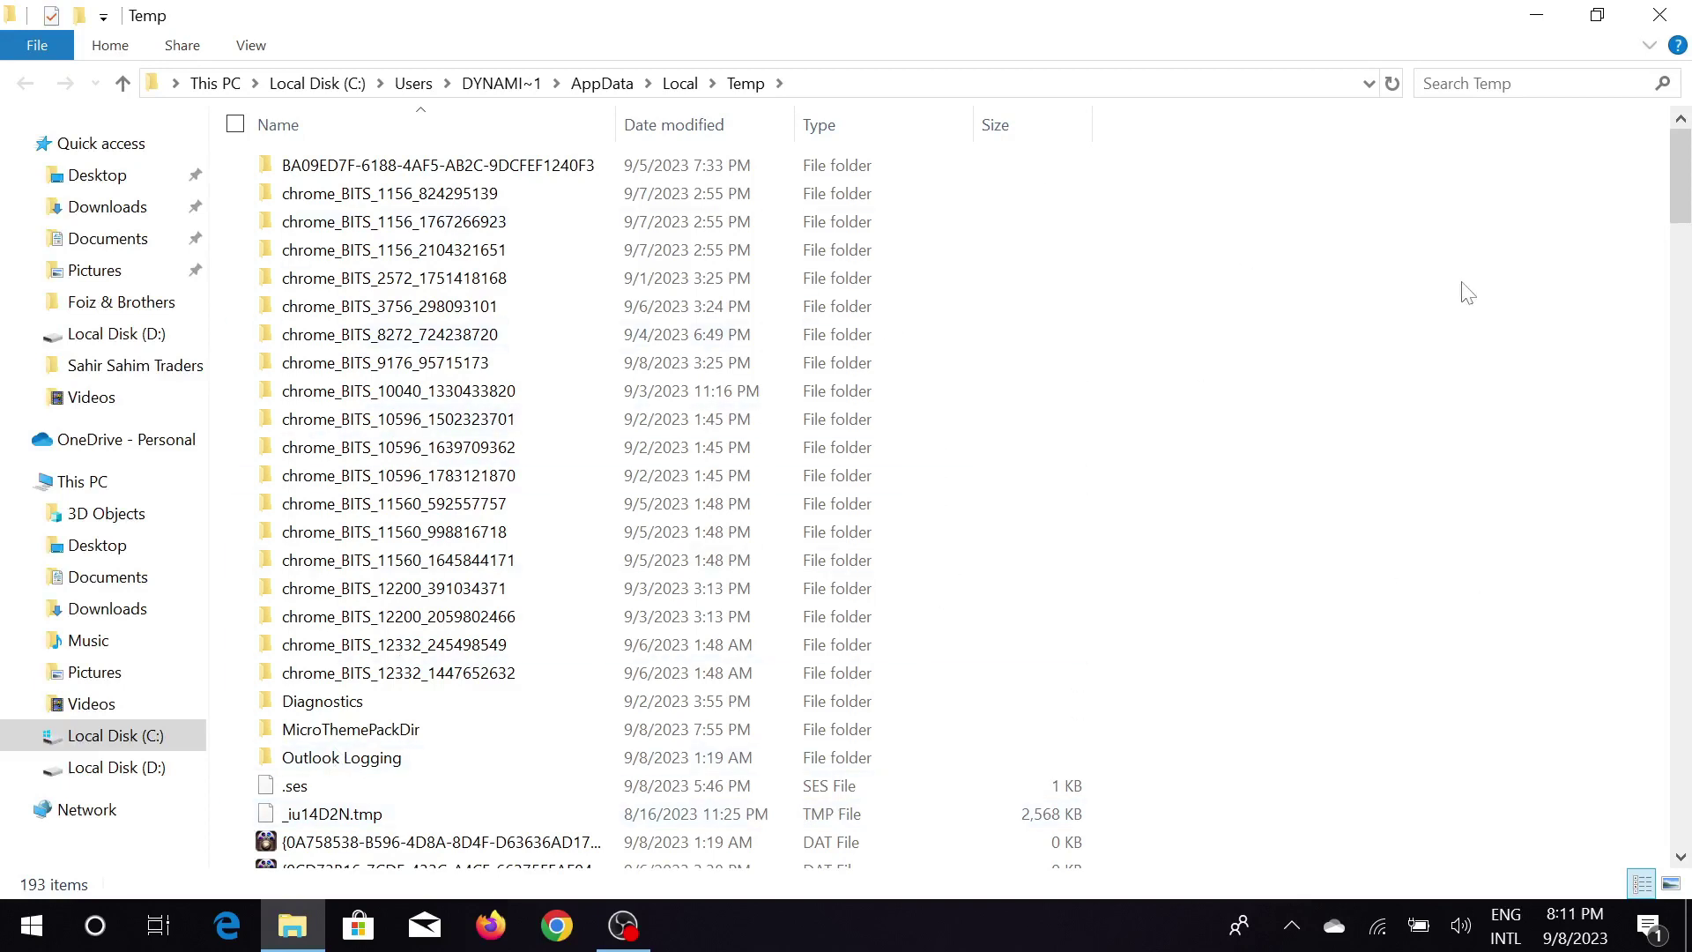
Step: Permanently delete all 193 user Temp items, skipping every in-use file at once, and close the window
{"action": "key", "text": "ctrl+a"}
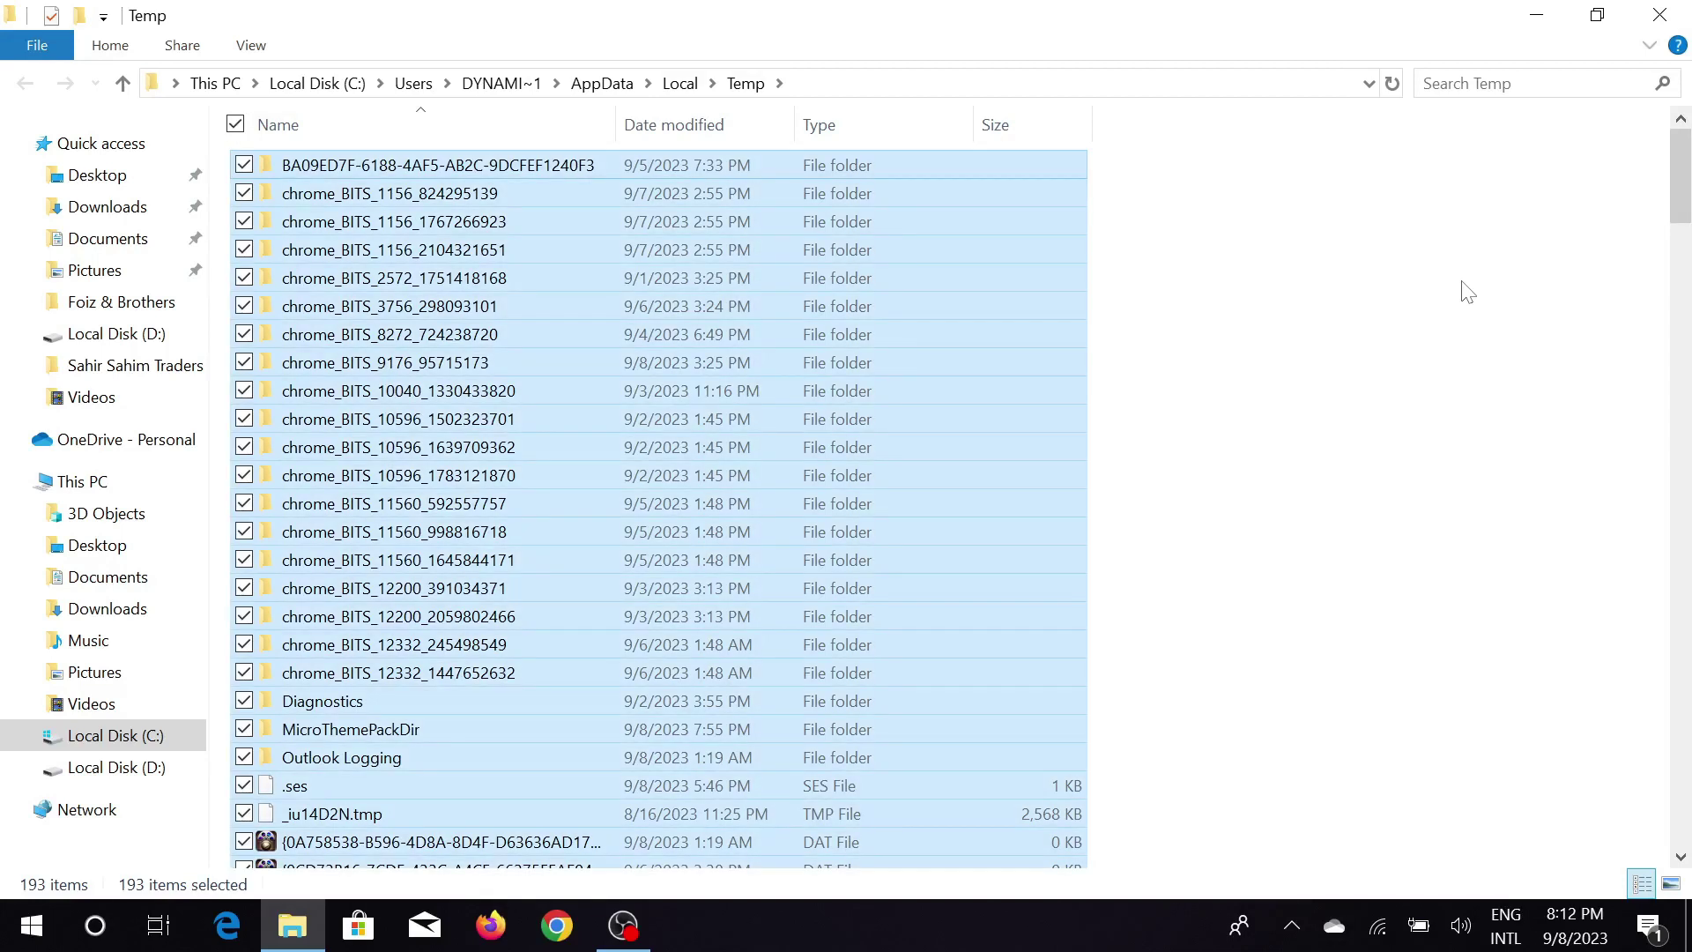
{"action": "key", "text": "shift+Delete"}
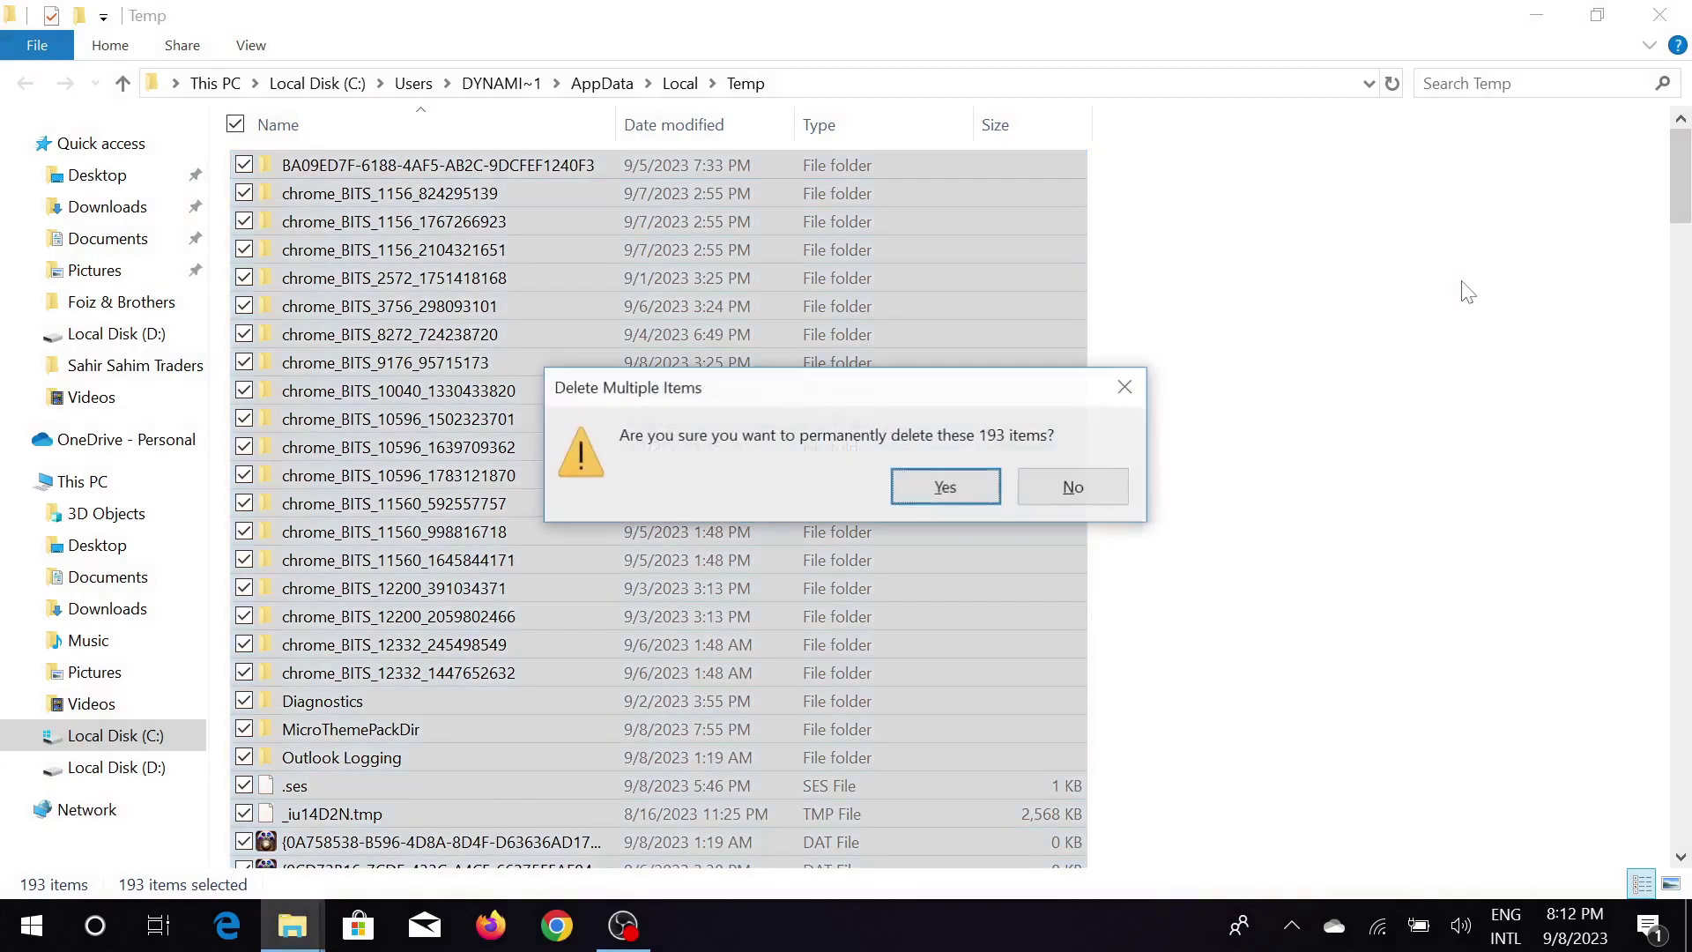
{"action": "left_click", "coordinate": [946, 489]}
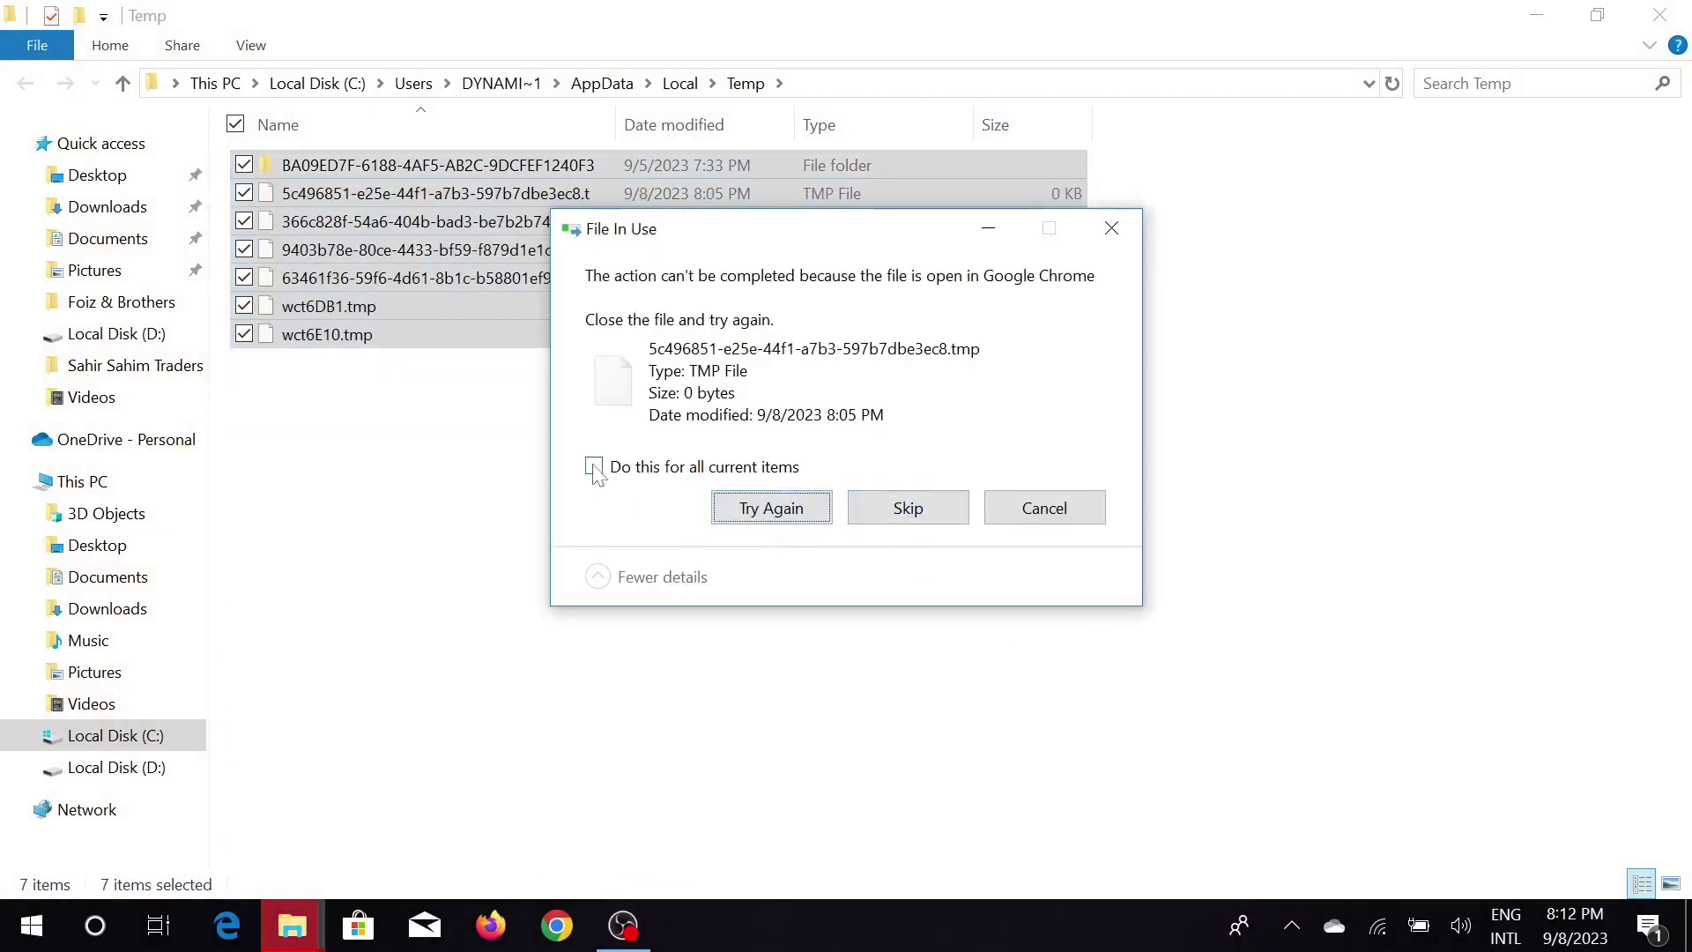
{"action": "left_click", "coordinate": [594, 469]}
{"action": "left_click", "coordinate": [906, 509]}
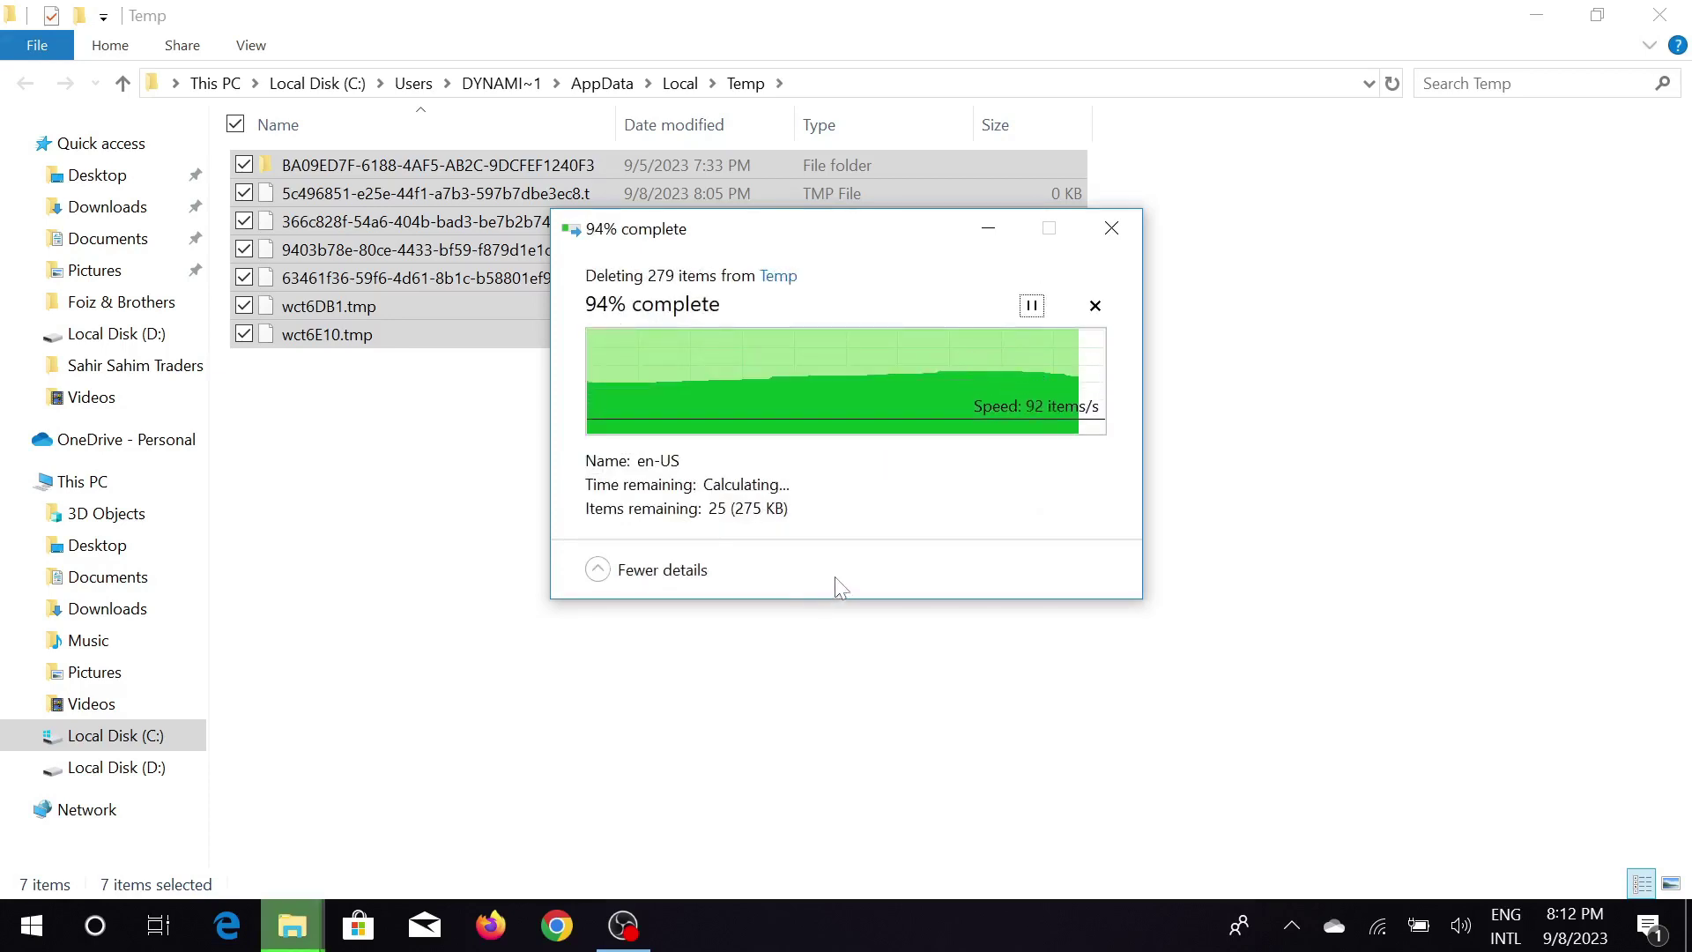
{"action": "left_click", "coordinate": [1685, 10]}
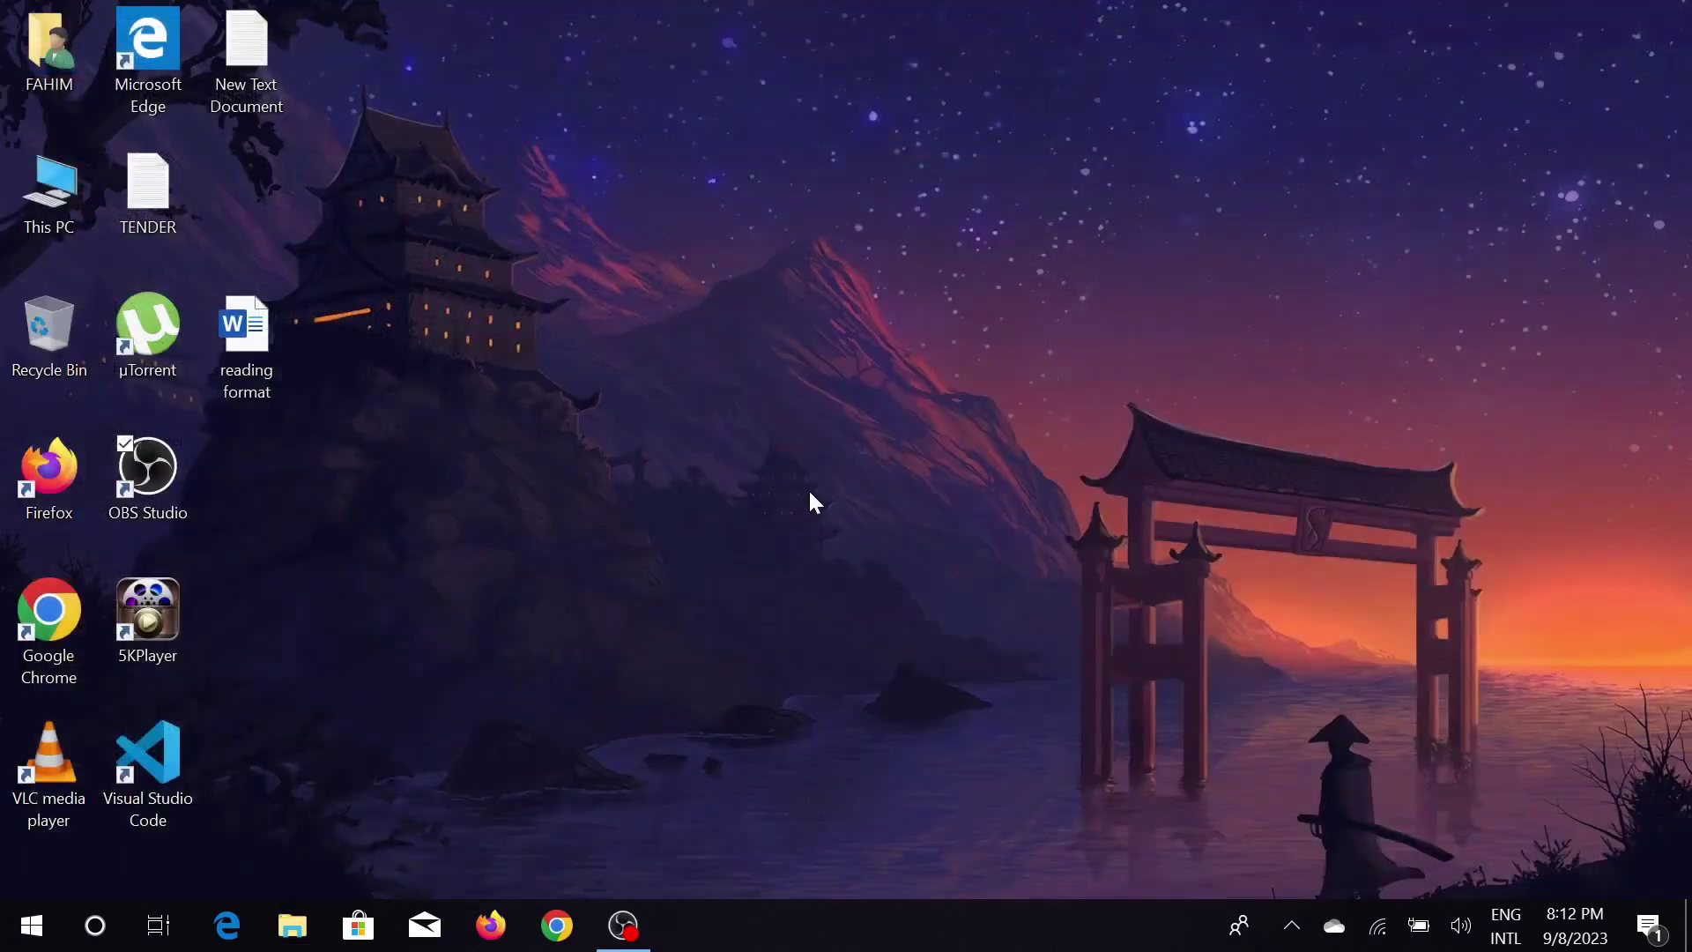
Step: Run 'cleanmgr' from the Run dialog to launch Disk Cleanup's drive selection
{"action": "key", "text": "super+r"}
{"action": "key", "text": "BackSpace"}
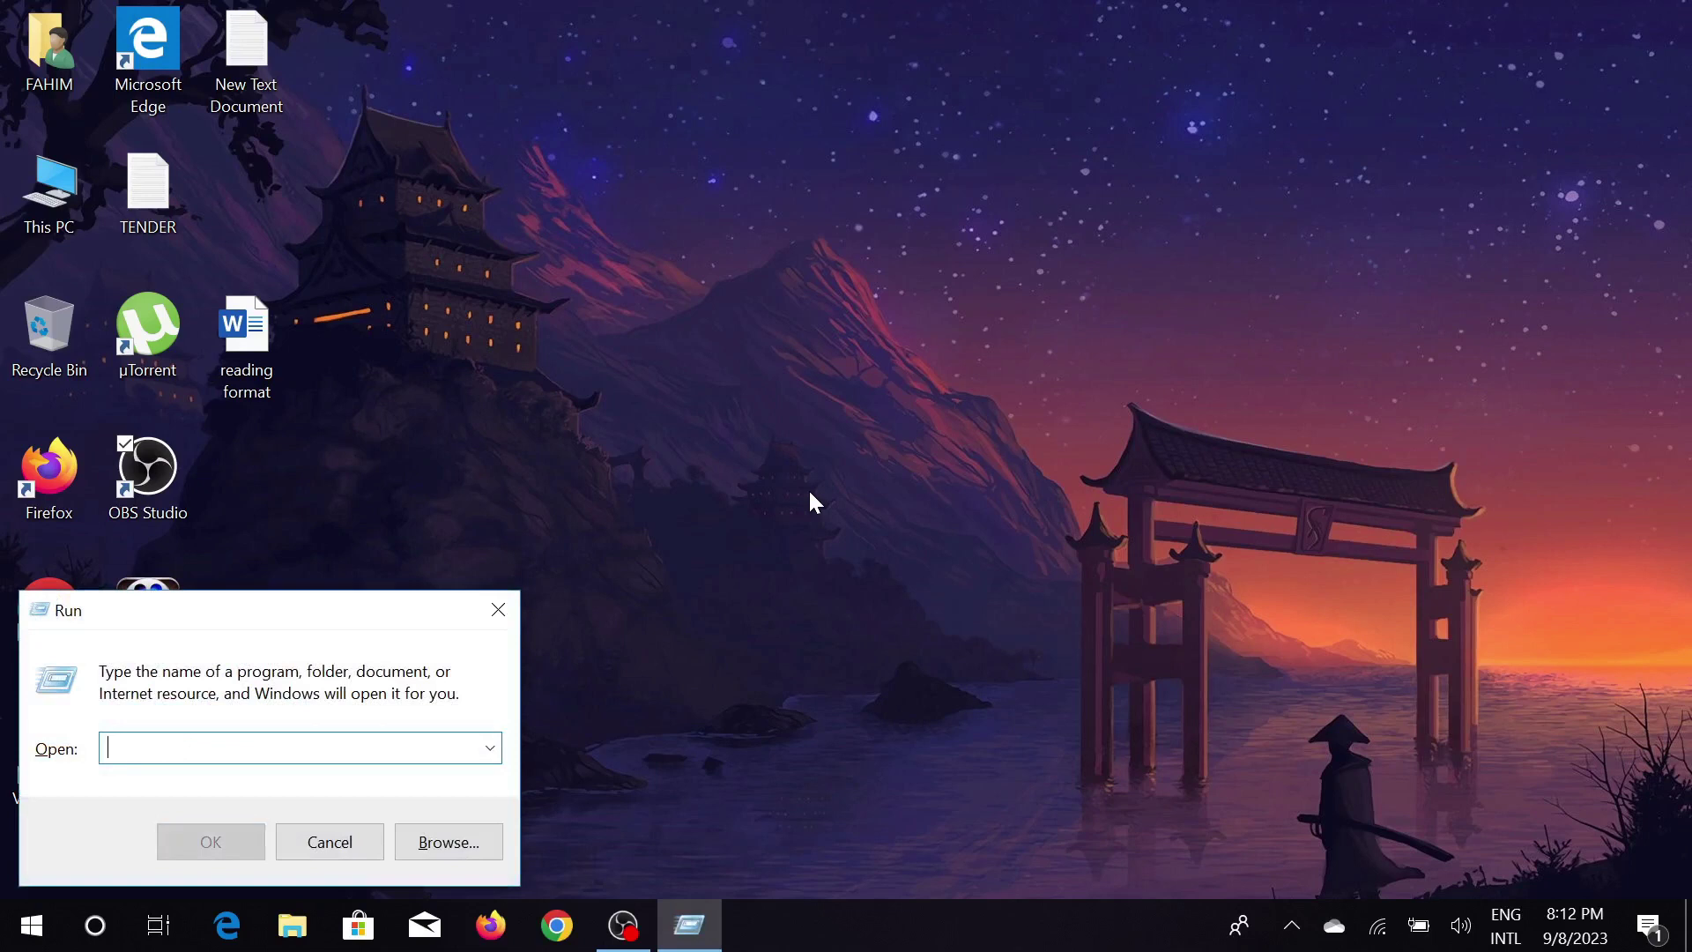
{"action": "type", "text": "clean"}
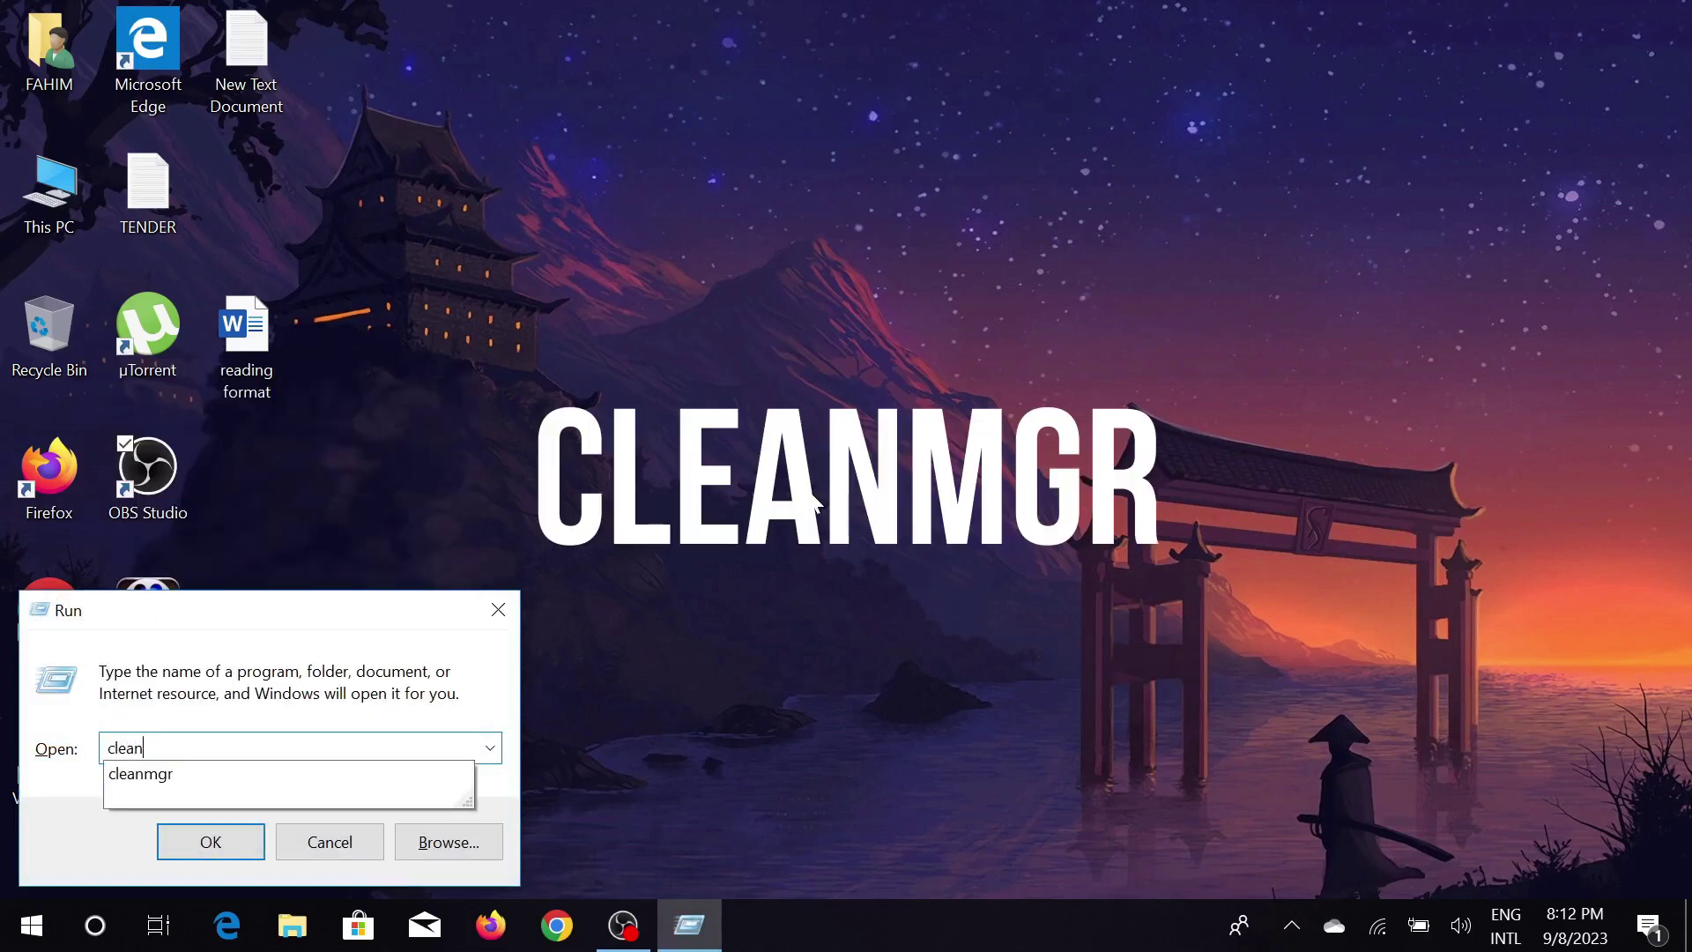
{"action": "type", "text": "mgr"}
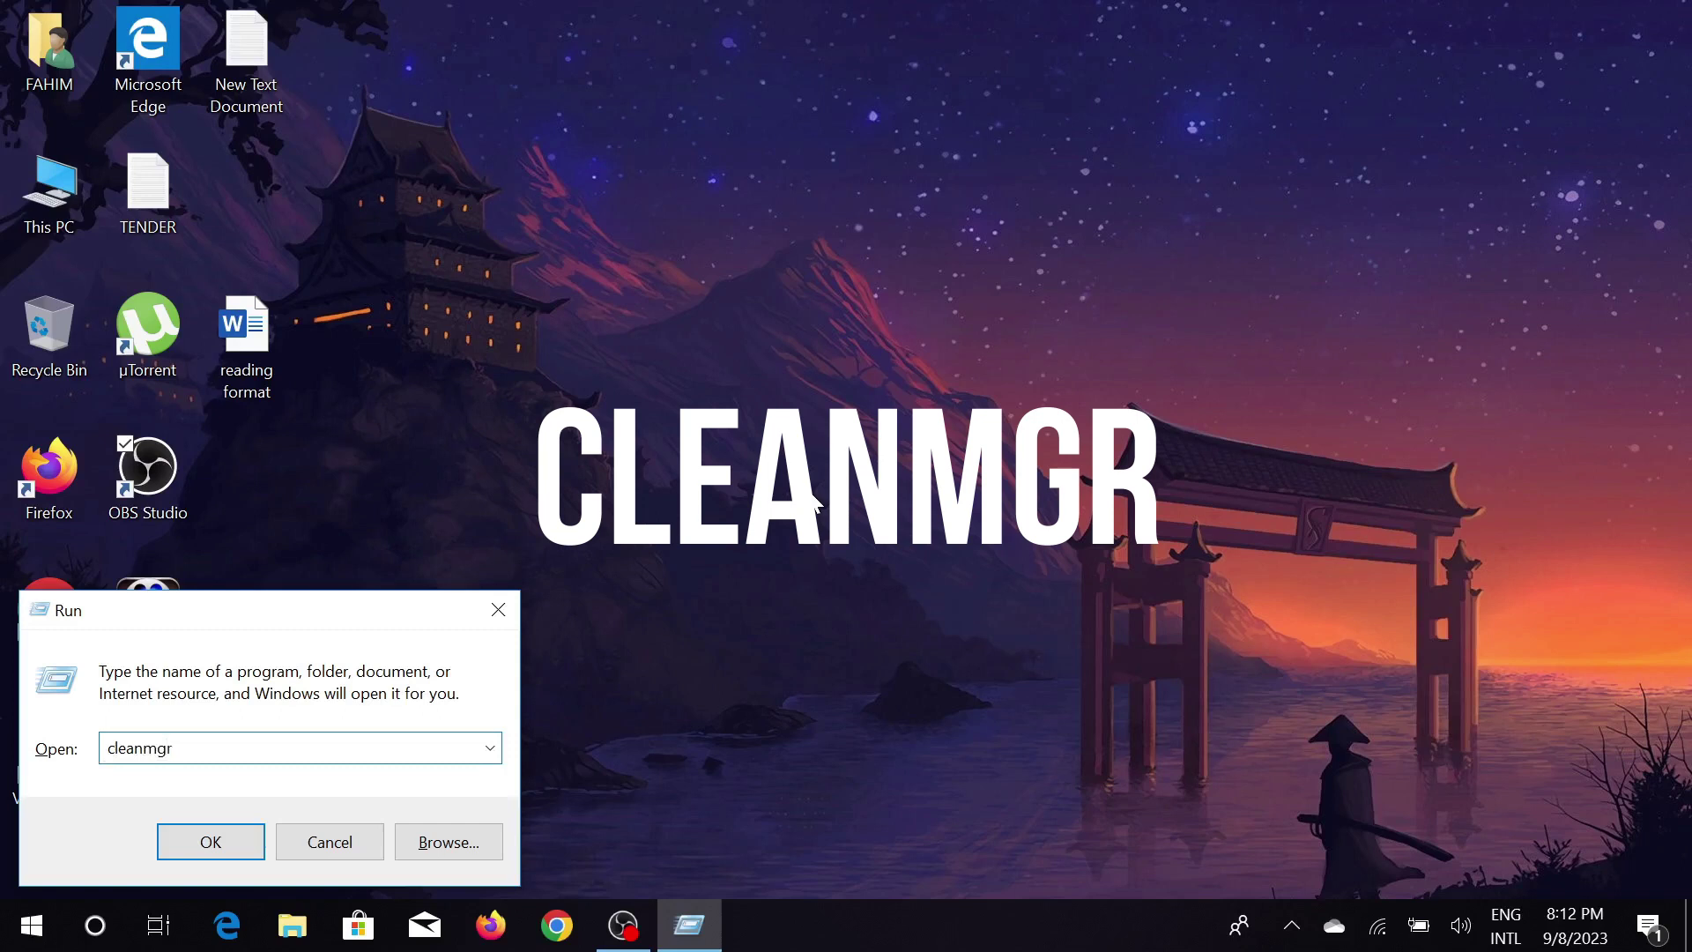
{"action": "left_click", "coordinate": [250, 837]}
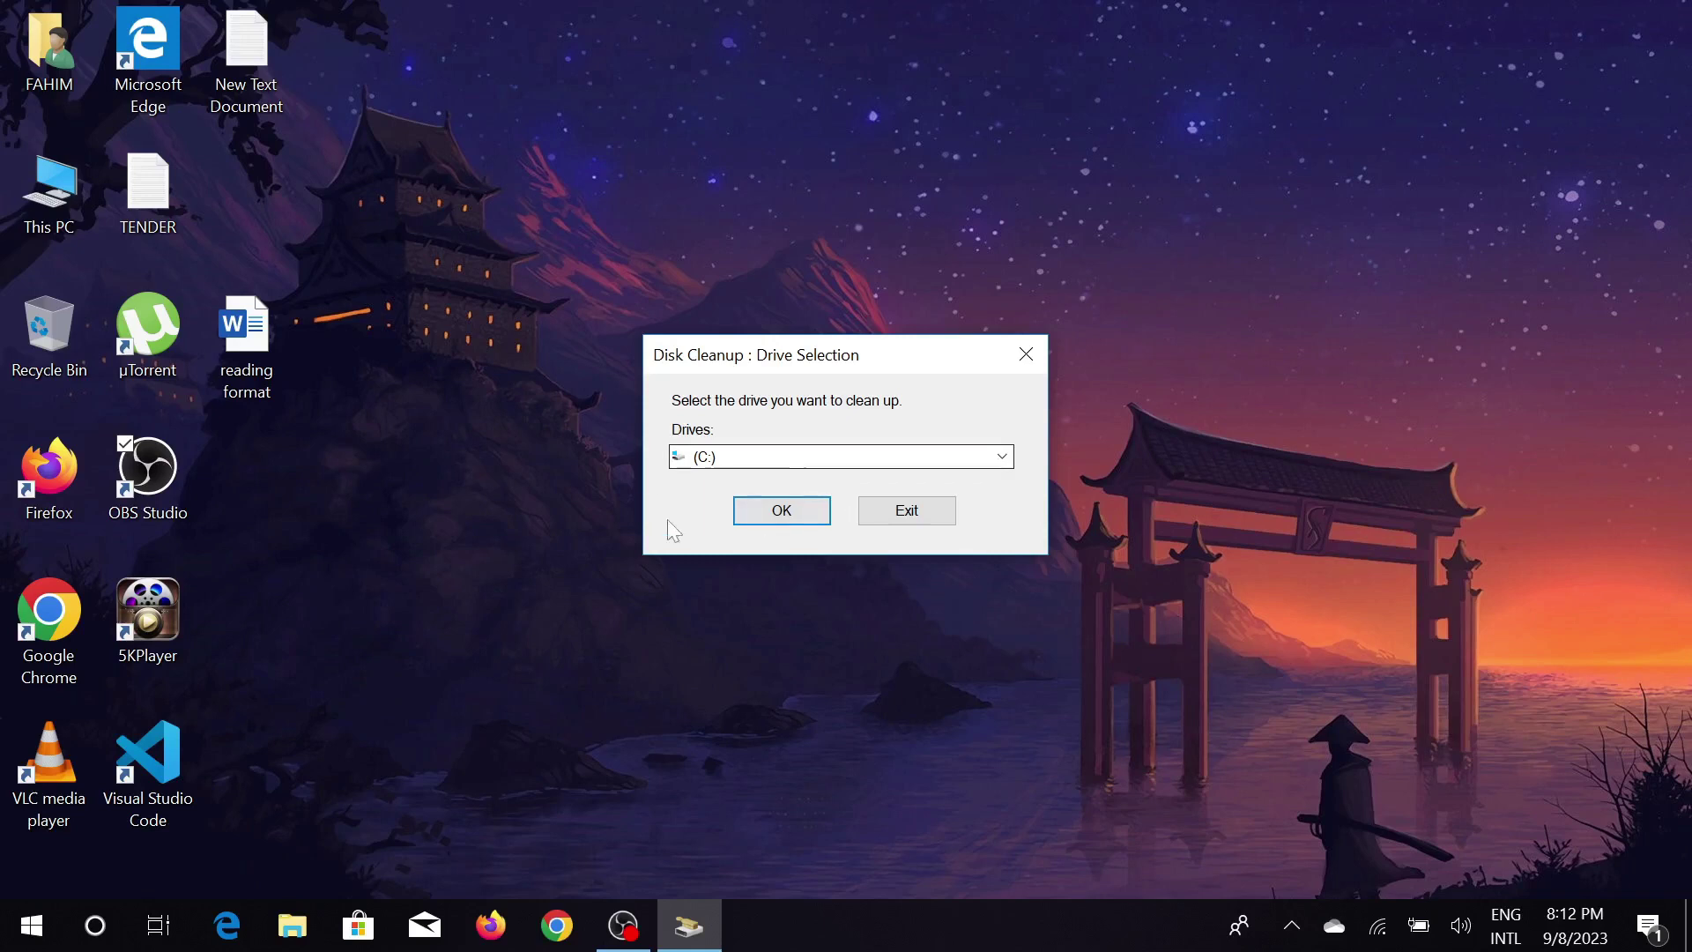
Step: Pick drive (C:) from the Disk Cleanup drives list
{"action": "left_click", "coordinate": [788, 460]}
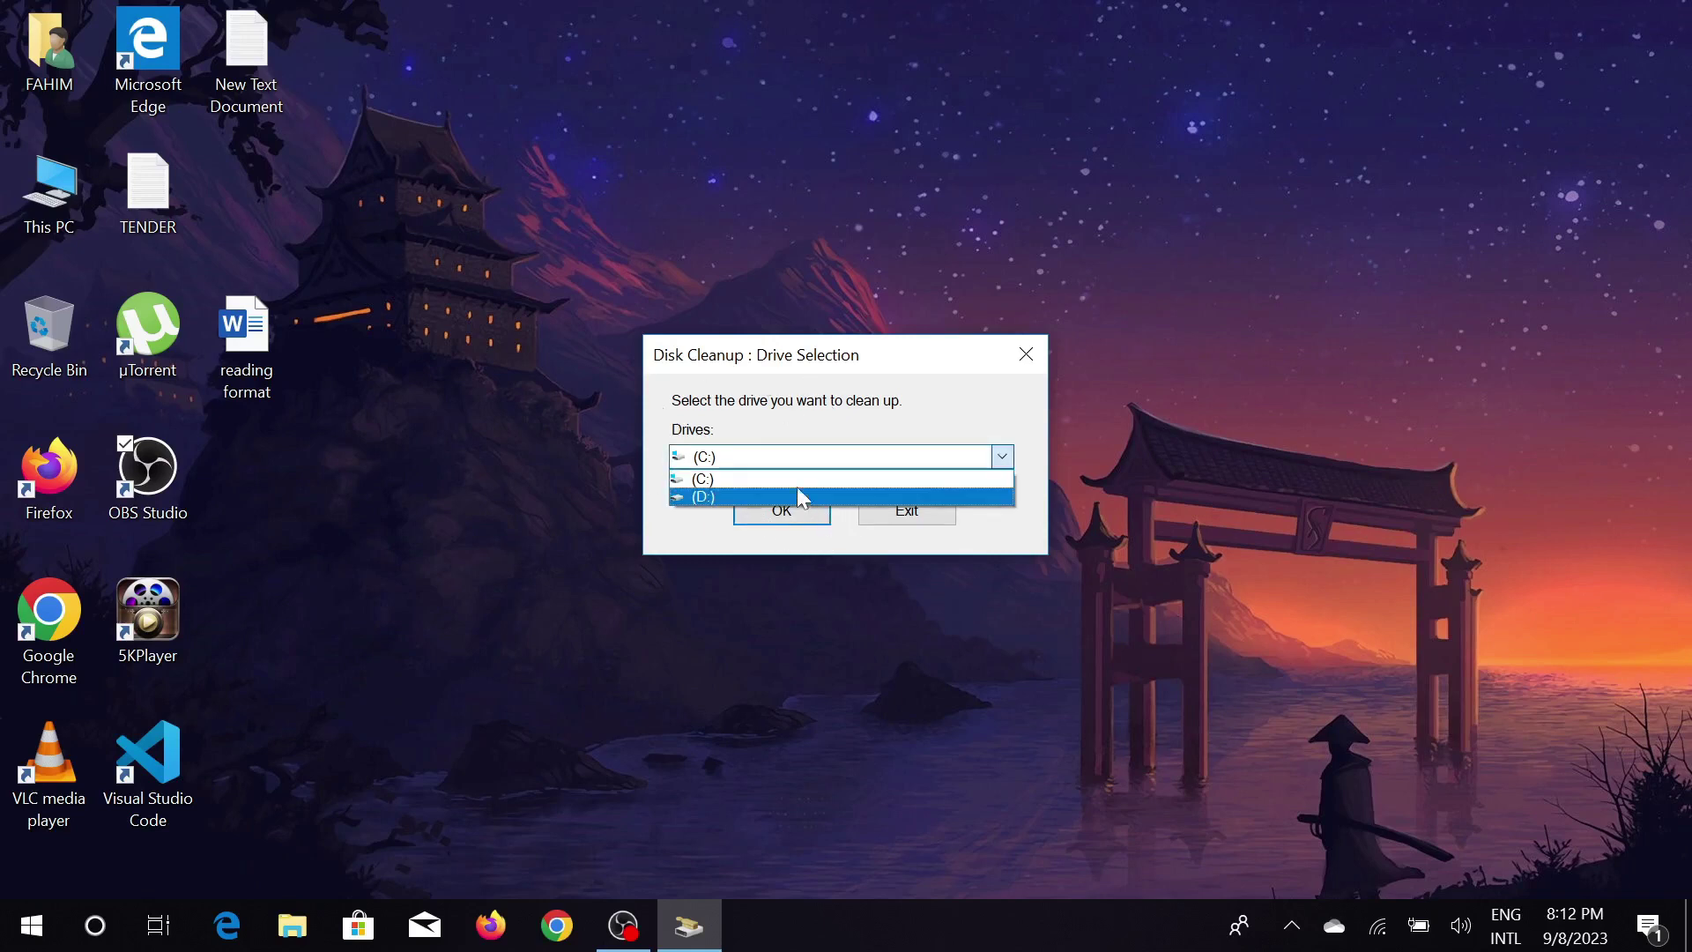
{"action": "left_click", "coordinate": [799, 478]}
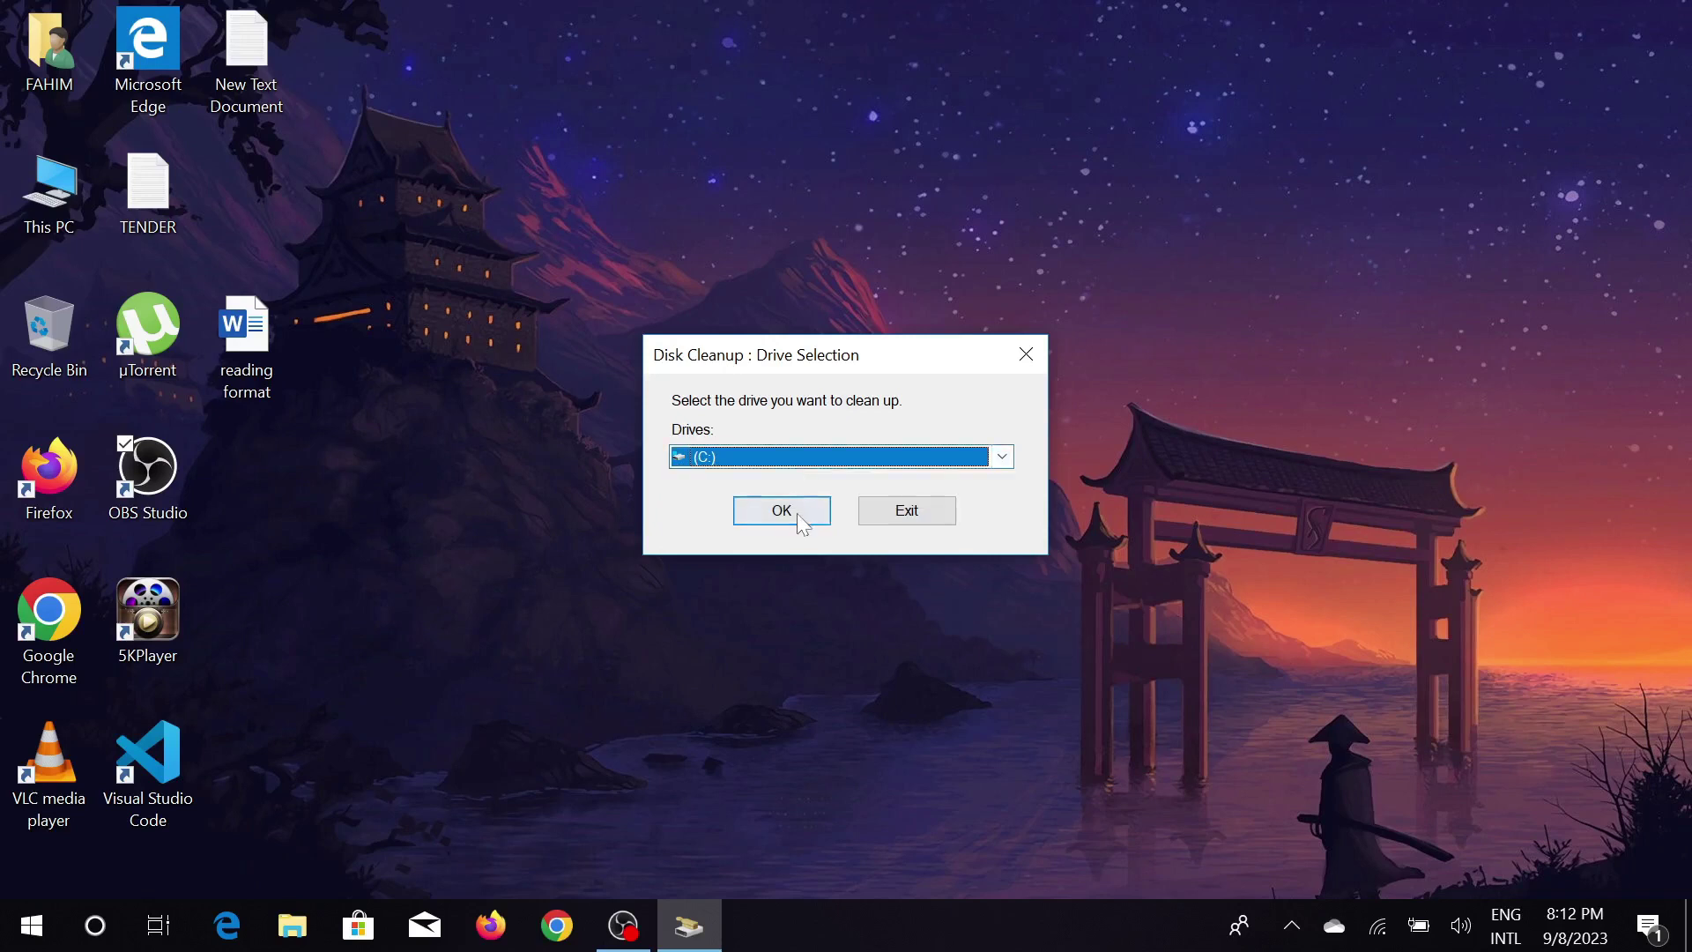
Step: Tick every category, including error reports, shader cache, Recycle Bin and temp files, and delete 205 MB
{"action": "left_click", "coordinate": [781, 515]}
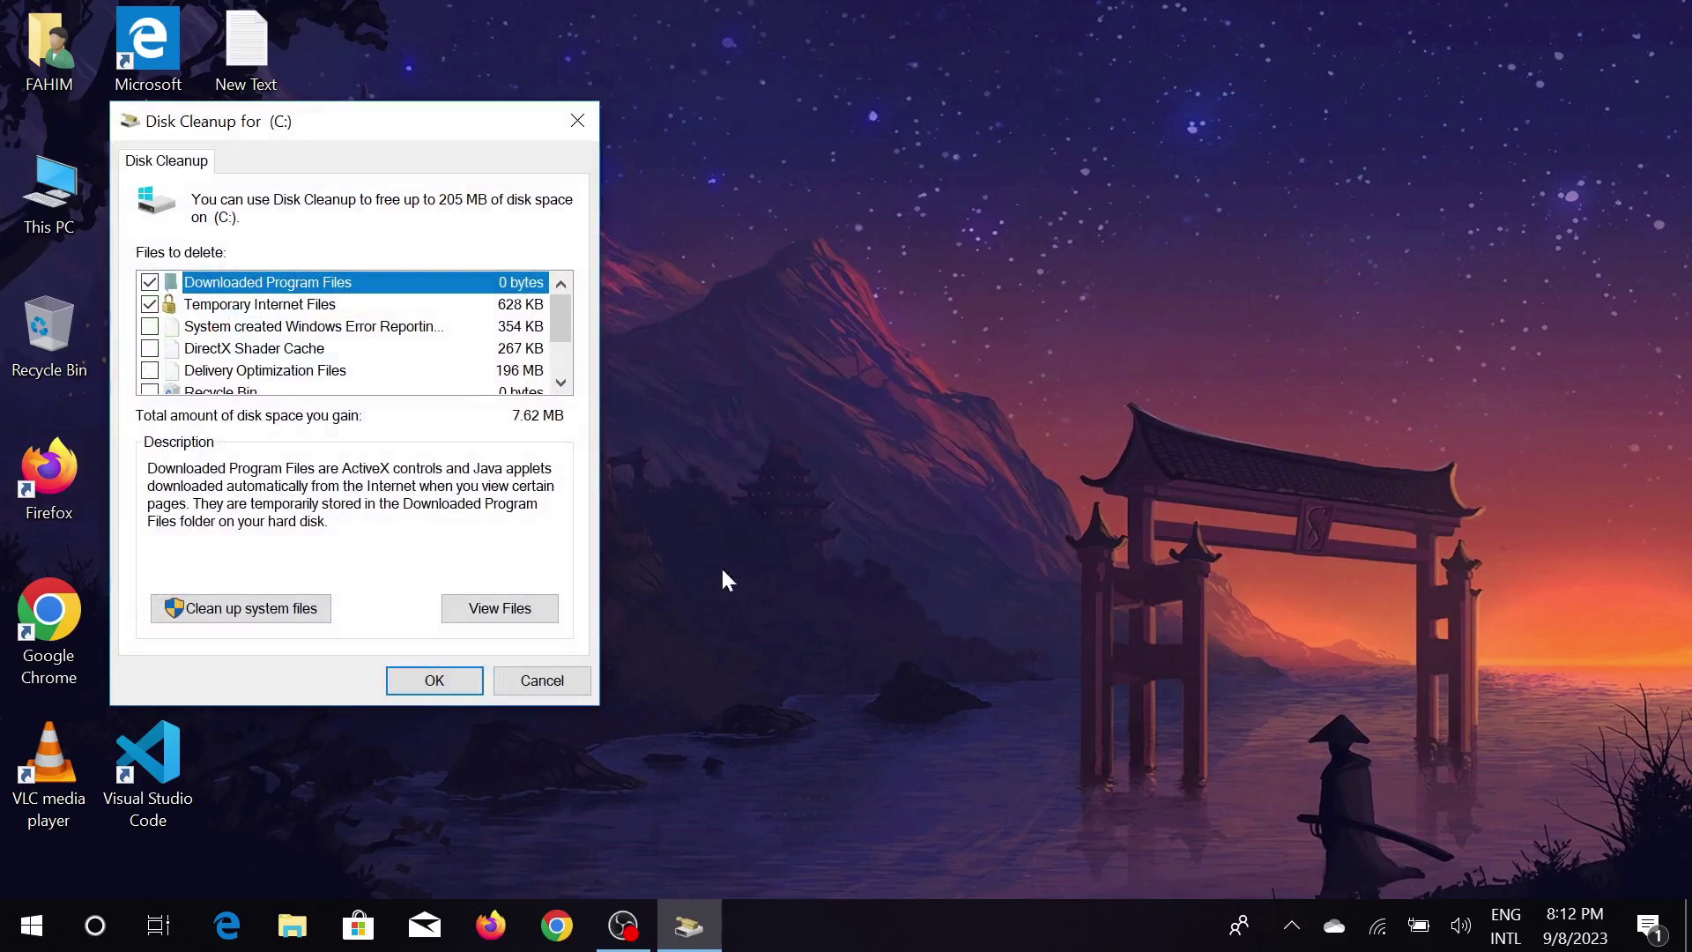
{"action": "left_click_drag", "start_coordinate": [564, 316], "coordinate": [564, 357]}
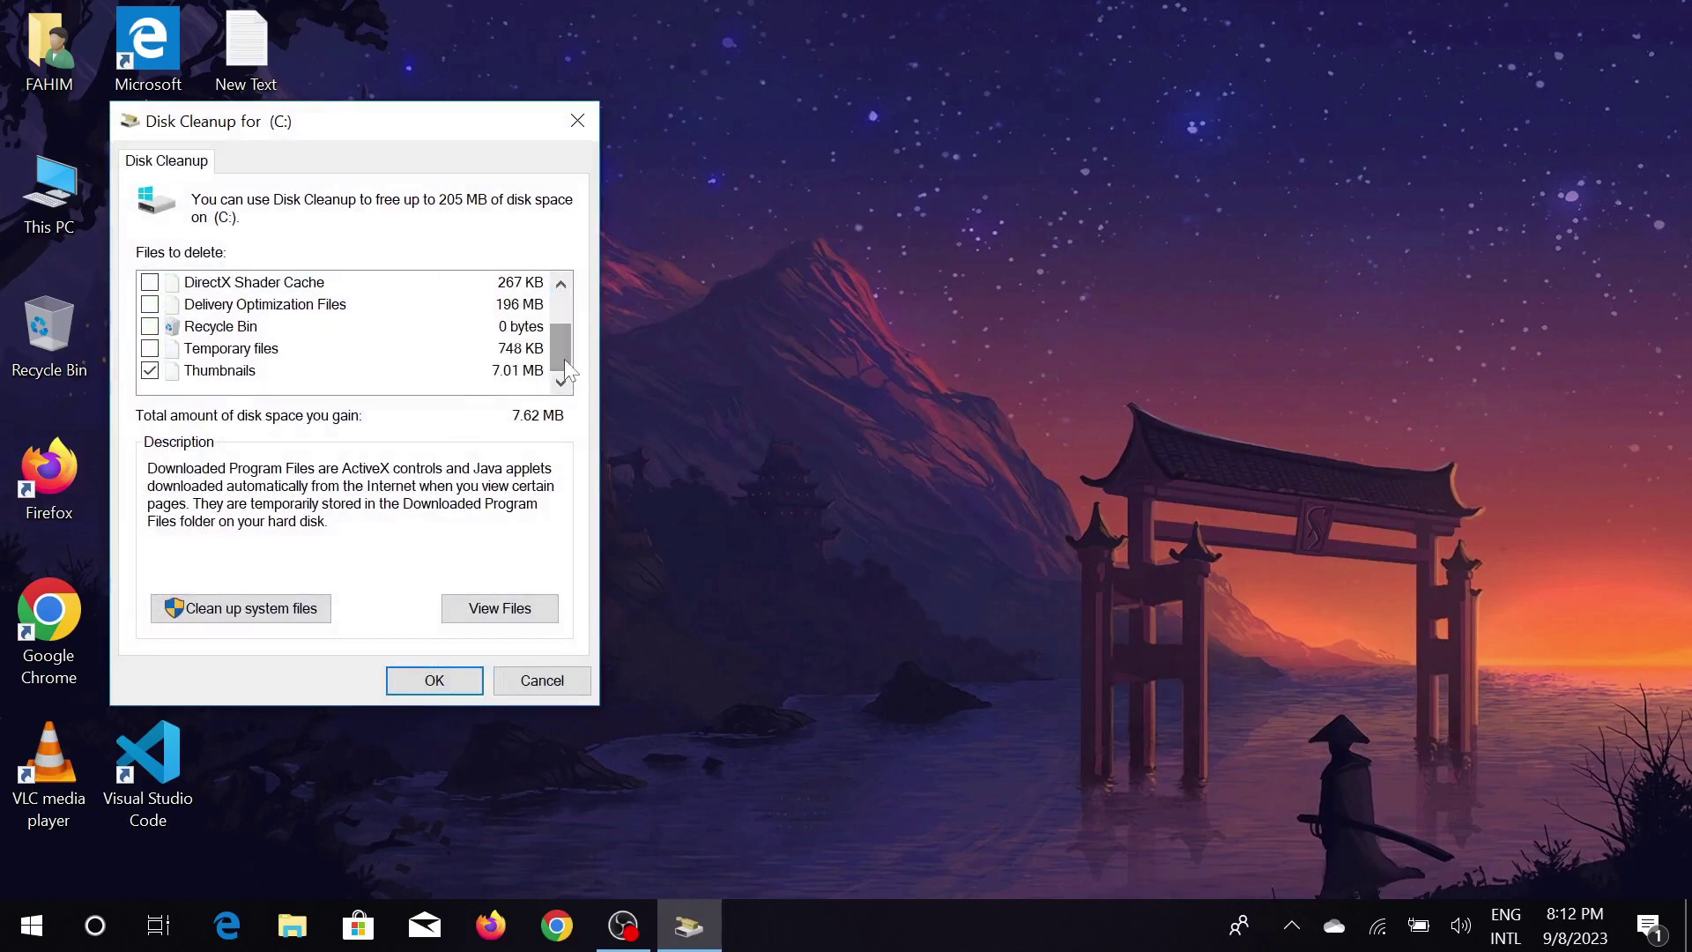
{"action": "scroll", "coordinate": [564, 358], "scroll_direction": "up", "scroll_amount": 2}
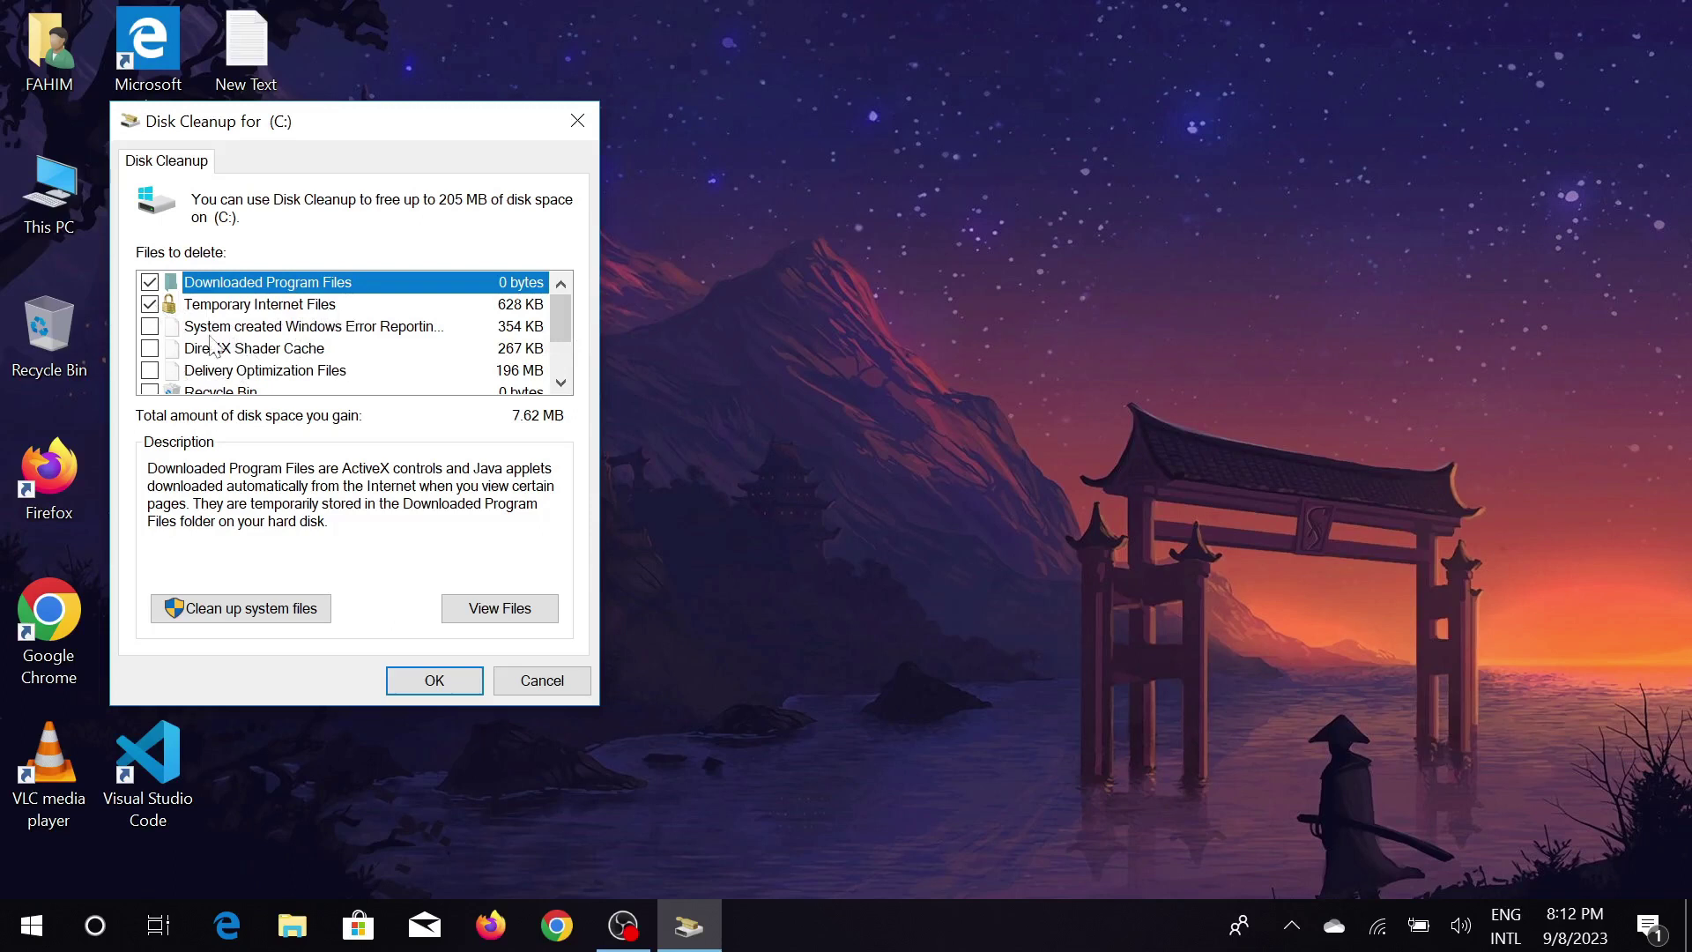
{"action": "left_click", "coordinate": [150, 326]}
{"action": "left_click", "coordinate": [150, 349]}
{"action": "scroll", "coordinate": [150, 348], "scroll_direction": "down", "scroll_amount": 1}
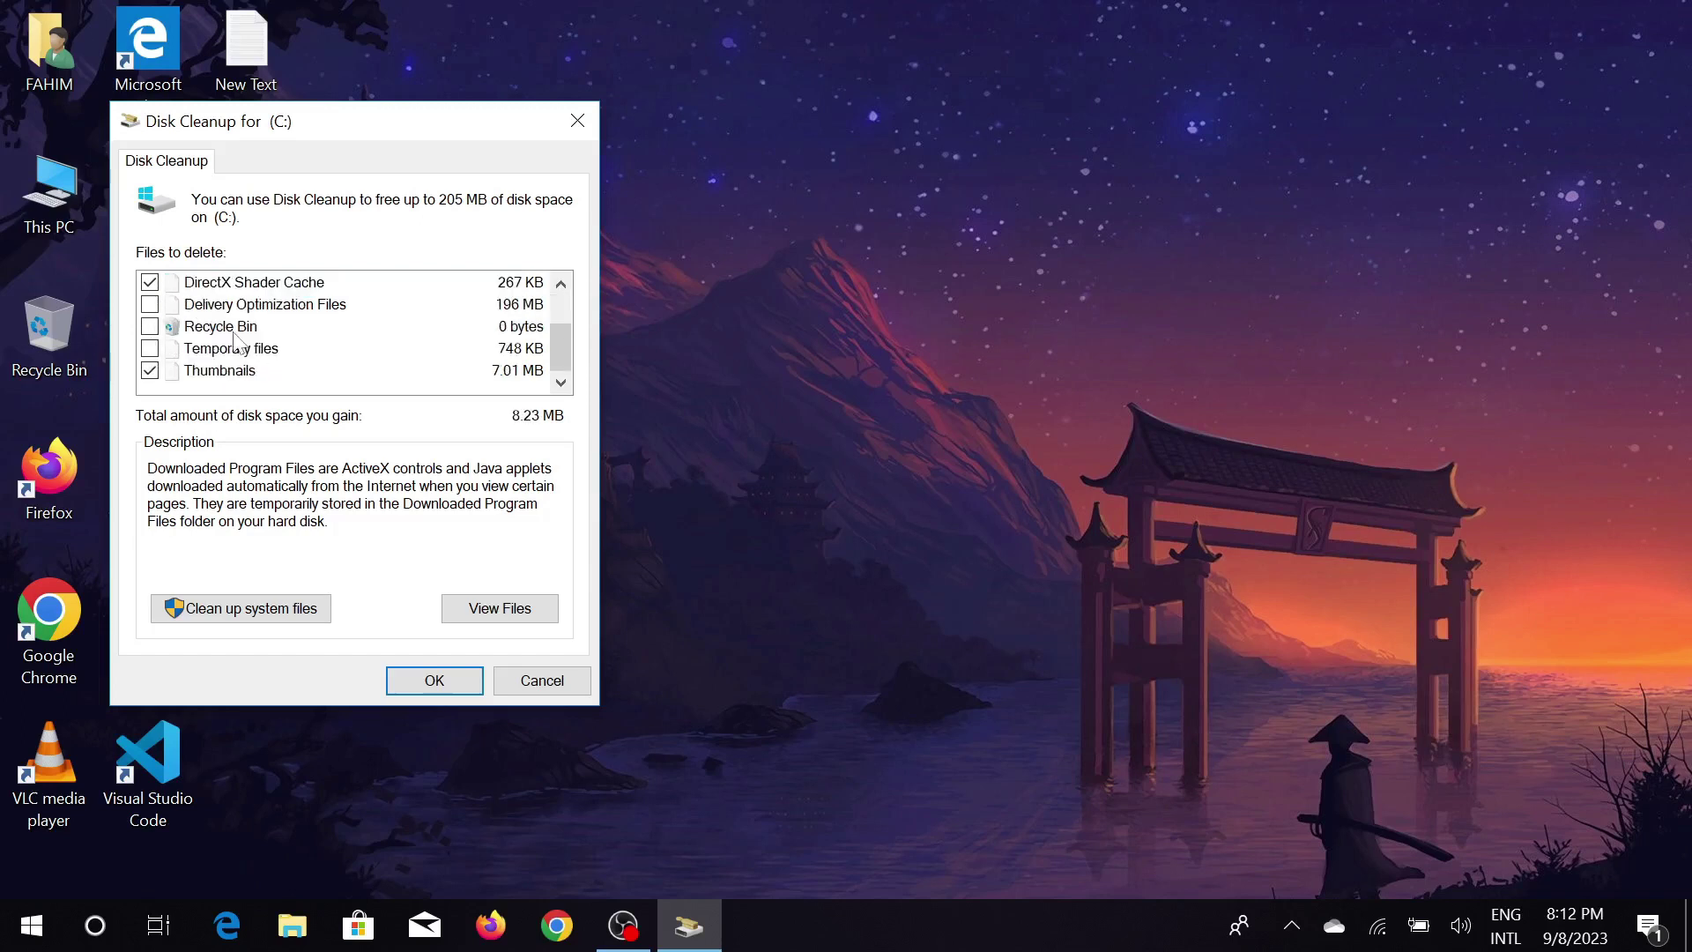
{"action": "left_click", "coordinate": [149, 304]}
{"action": "left_click", "coordinate": [150, 326]}
{"action": "left_click", "coordinate": [150, 348]}
{"action": "left_click", "coordinate": [465, 684]}
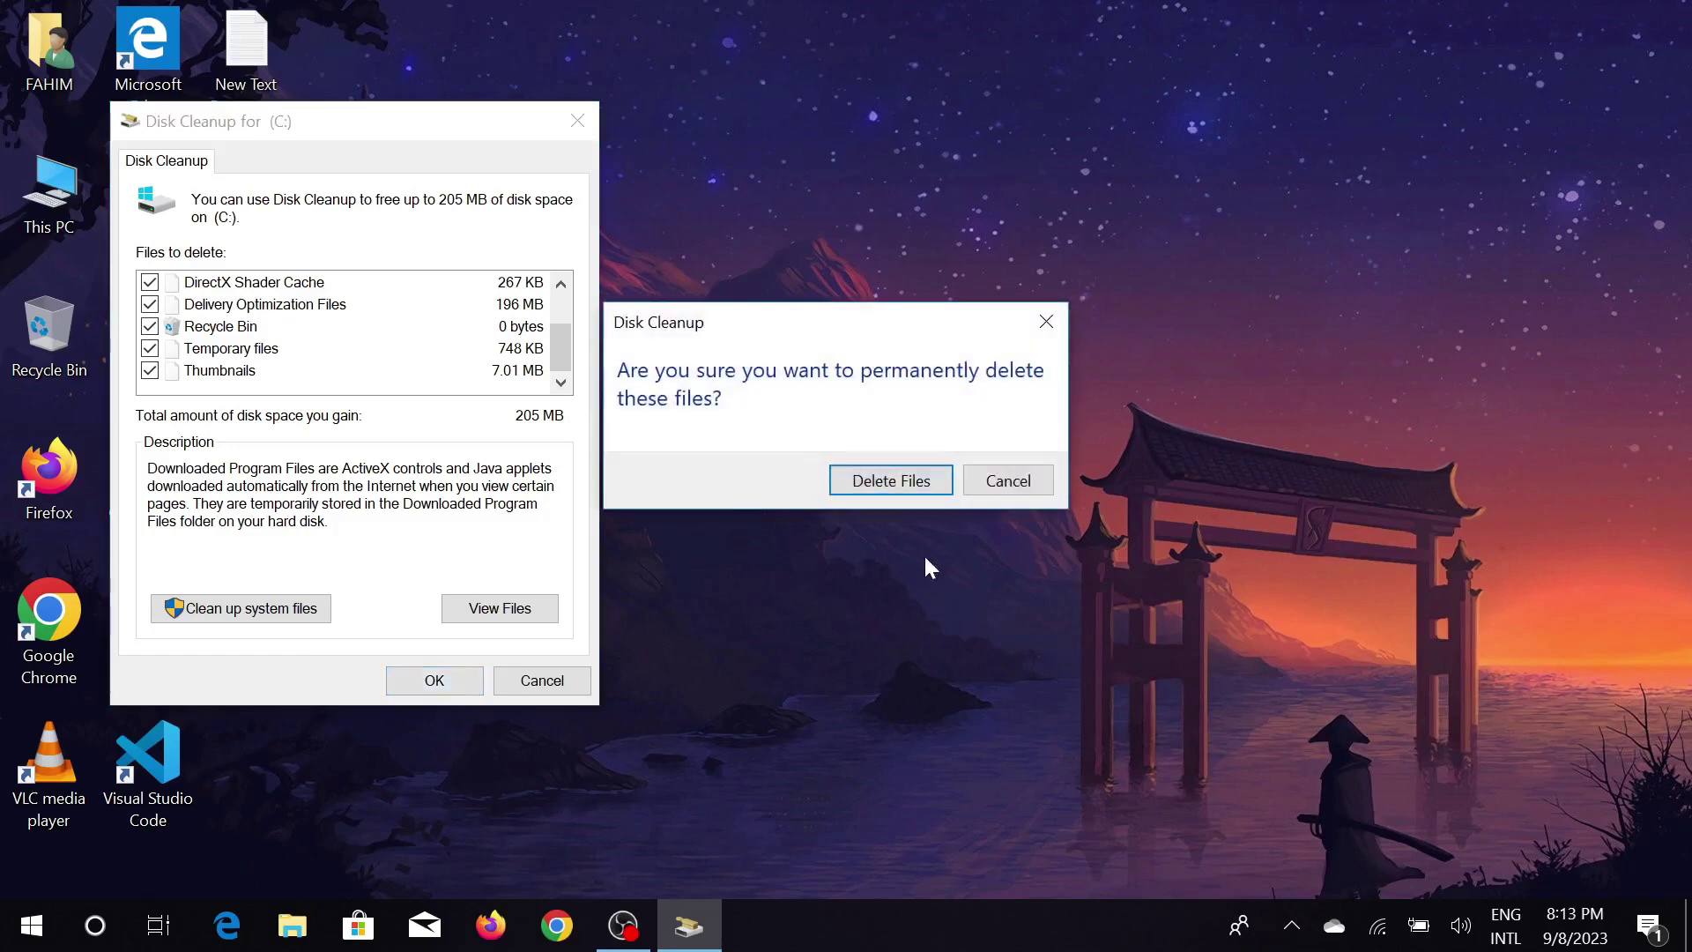
{"action": "left_click", "coordinate": [896, 478]}
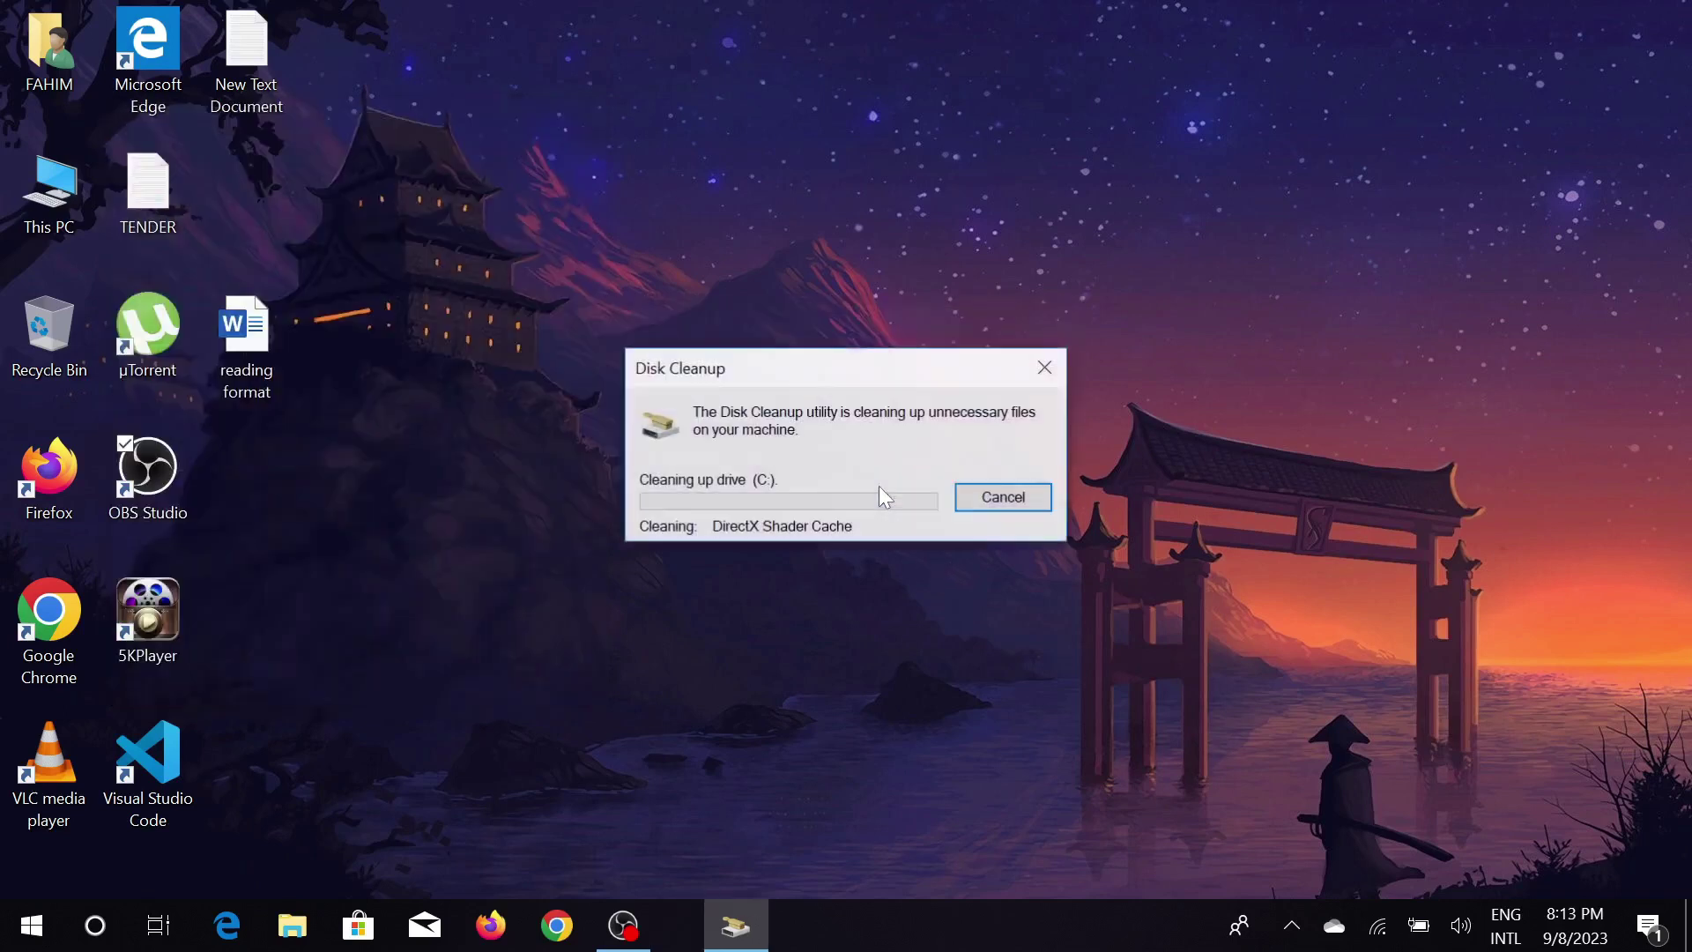